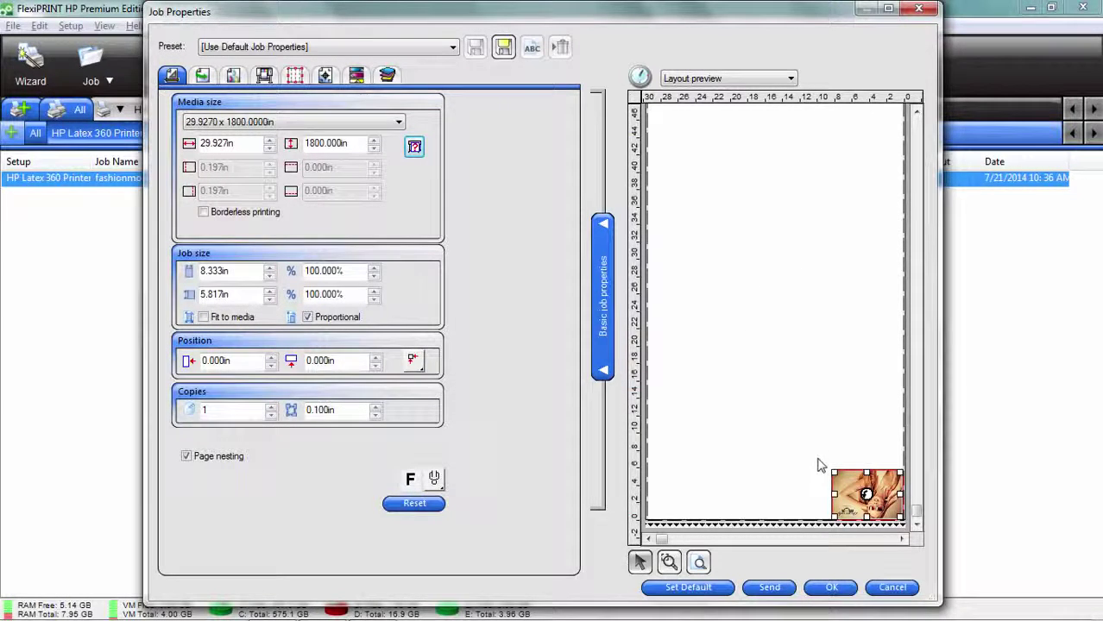
- Rotate the image until it is upright and scale it proportionally to about 10.6 x 7.4 in
mouse_move(834, 471)
mouse_down()
mouse_move(722, 381)
mouse_move(763, 423)
mouse_move(892, 484)
mouse_move(837, 456)
mouse_move(834, 473)
mouse_up()
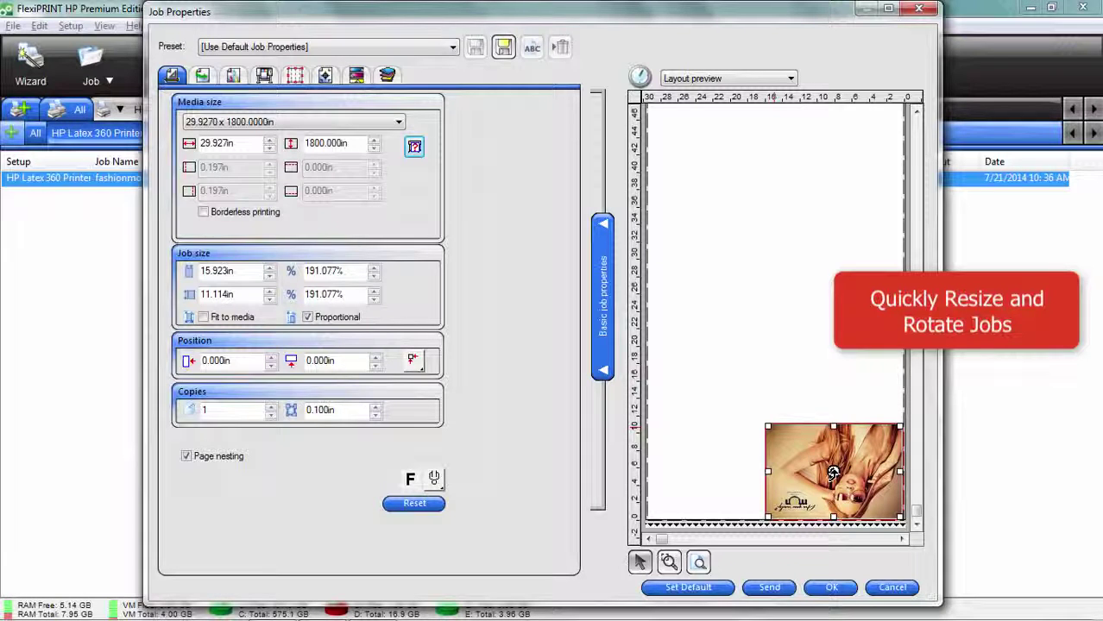
click(834, 471)
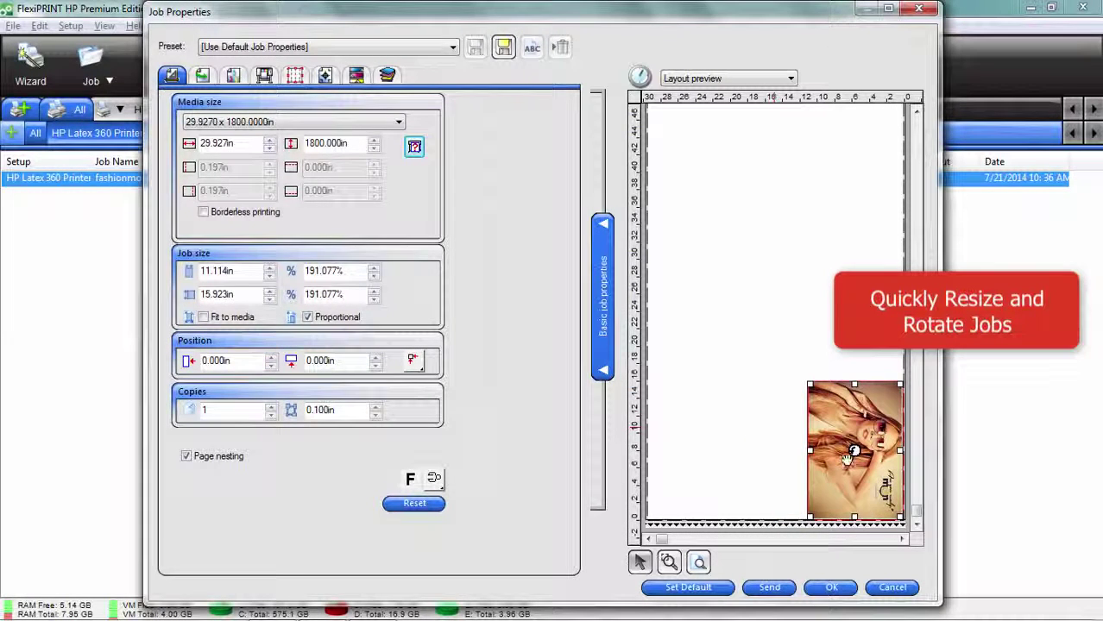
click(853, 450)
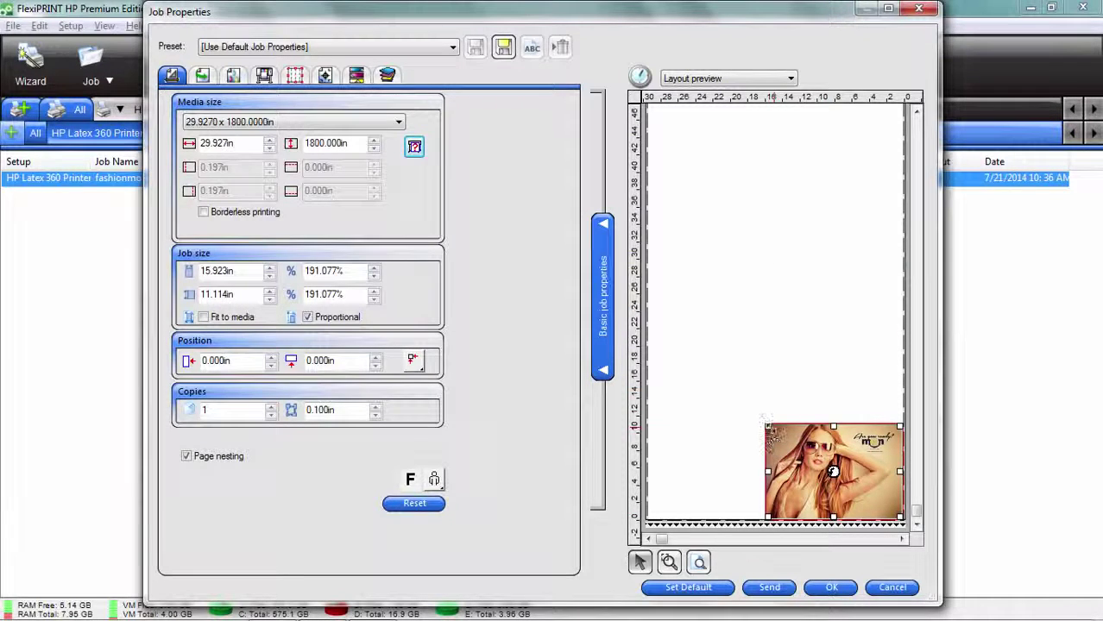
drag(768, 427, 815, 466)
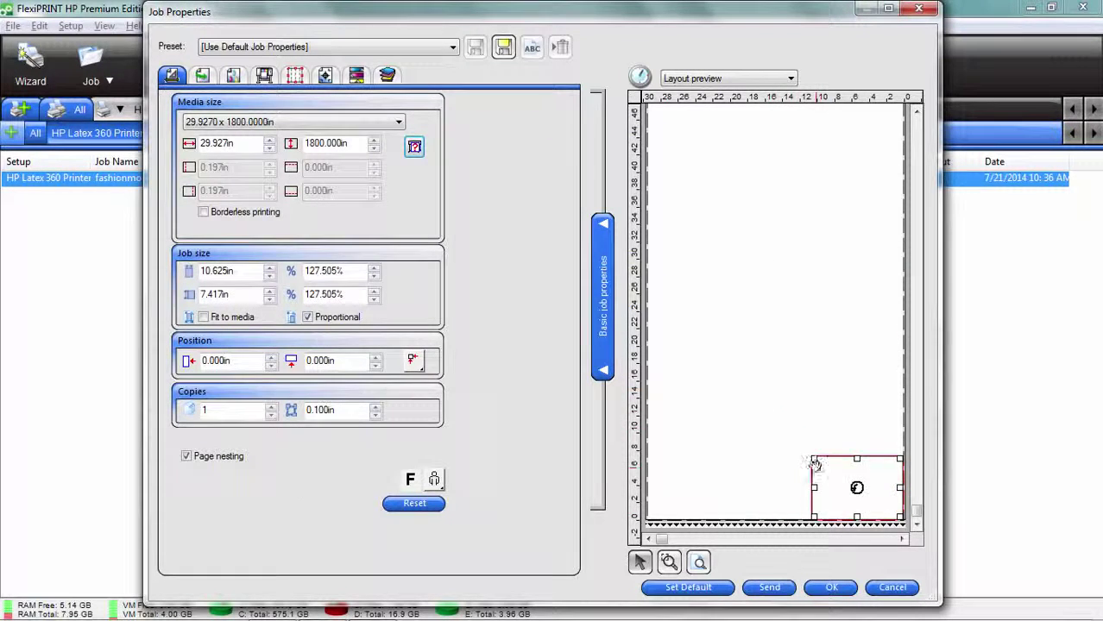
- Set the number of copies of the image to 4
click(271, 407)
click(272, 406)
click(271, 406)
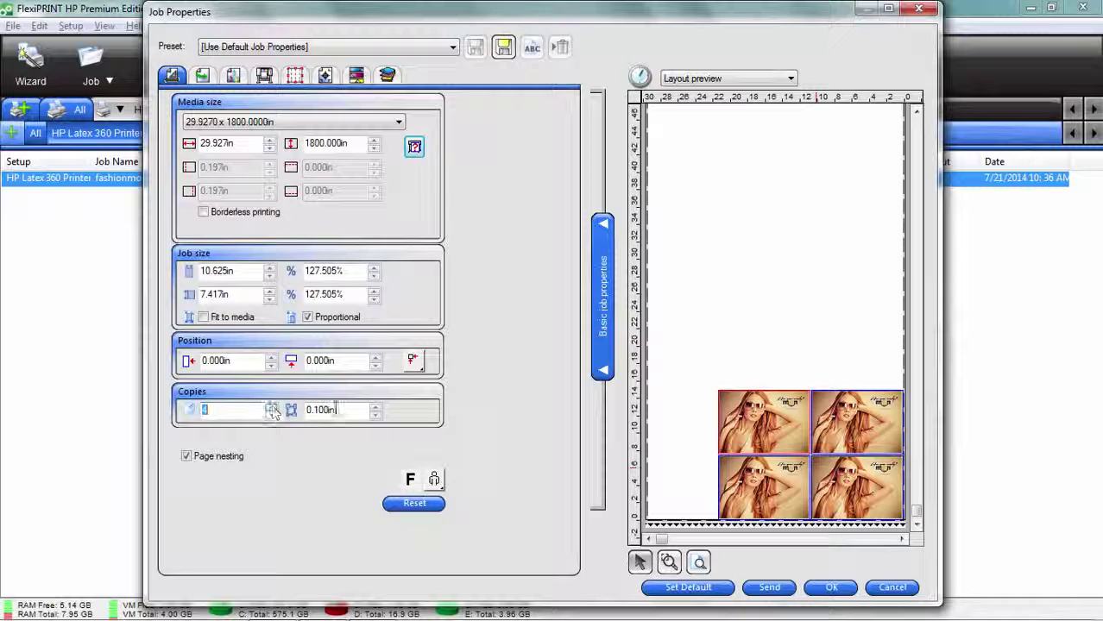
- Set the spacing between copies to 0.900 in and move the group to a position of about 1.49 in and 0.09 in
click(376, 407)
click(375, 406)
click(375, 407)
click(375, 406)
click(376, 407)
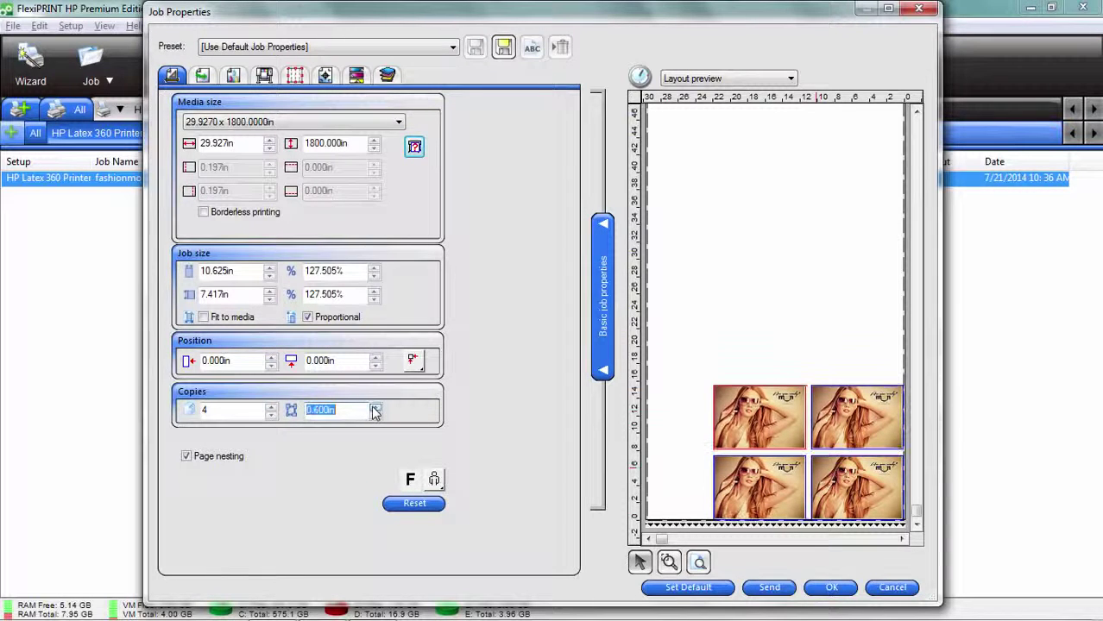
click(375, 407)
click(375, 406)
click(375, 406)
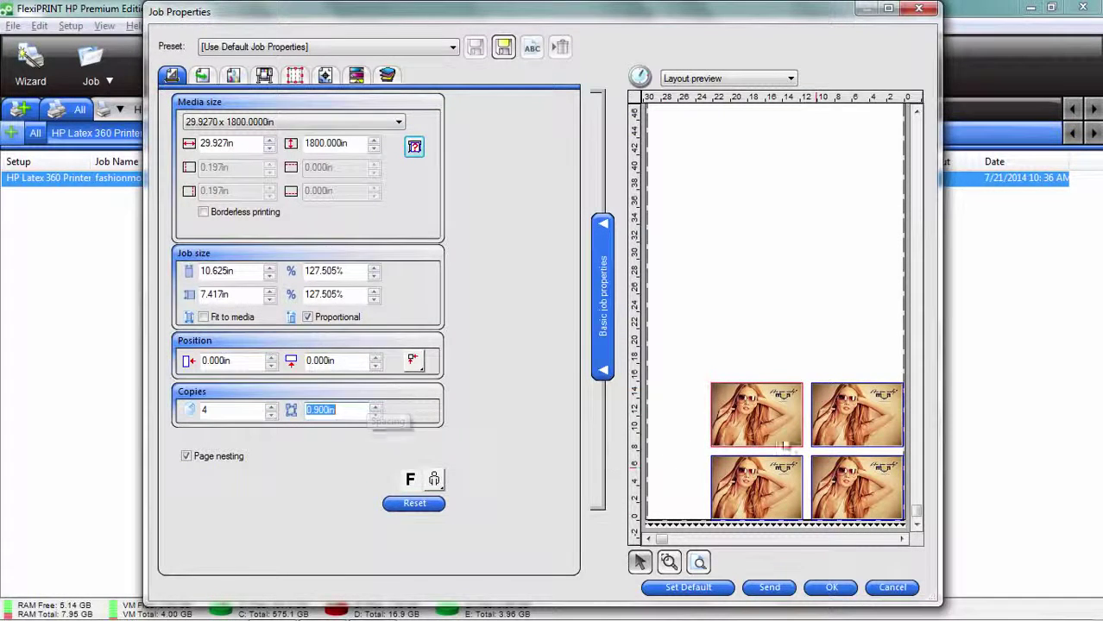
mouse_move(847, 505)
mouse_down()
mouse_move(844, 496)
mouse_move(776, 500)
mouse_move(842, 500)
mouse_up()
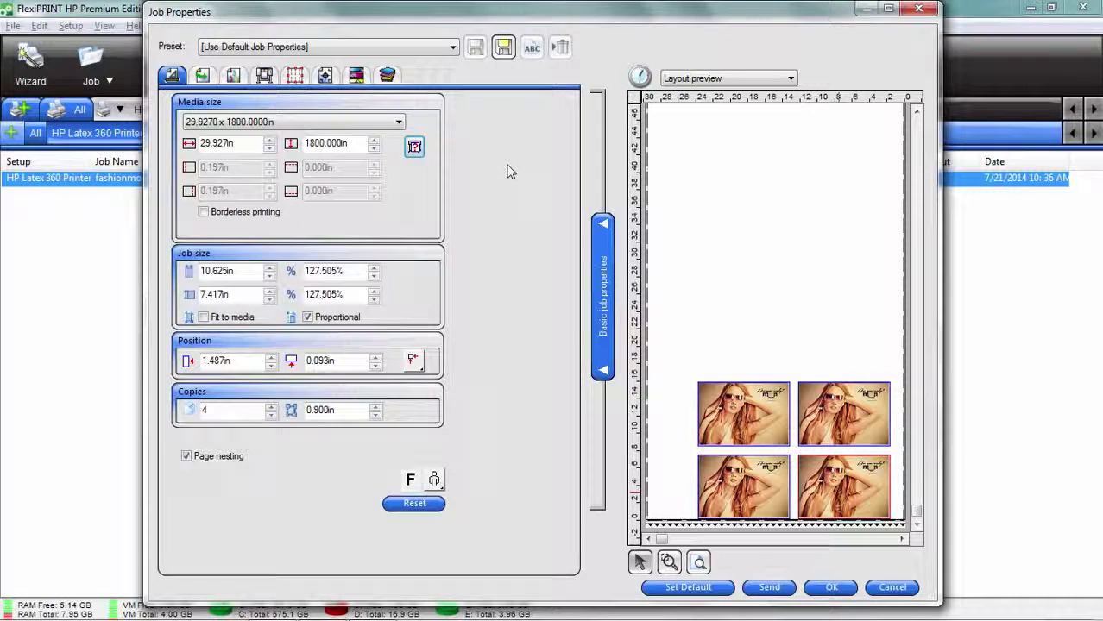
- Look through the available output profiles in the job's color correction settings
click(234, 76)
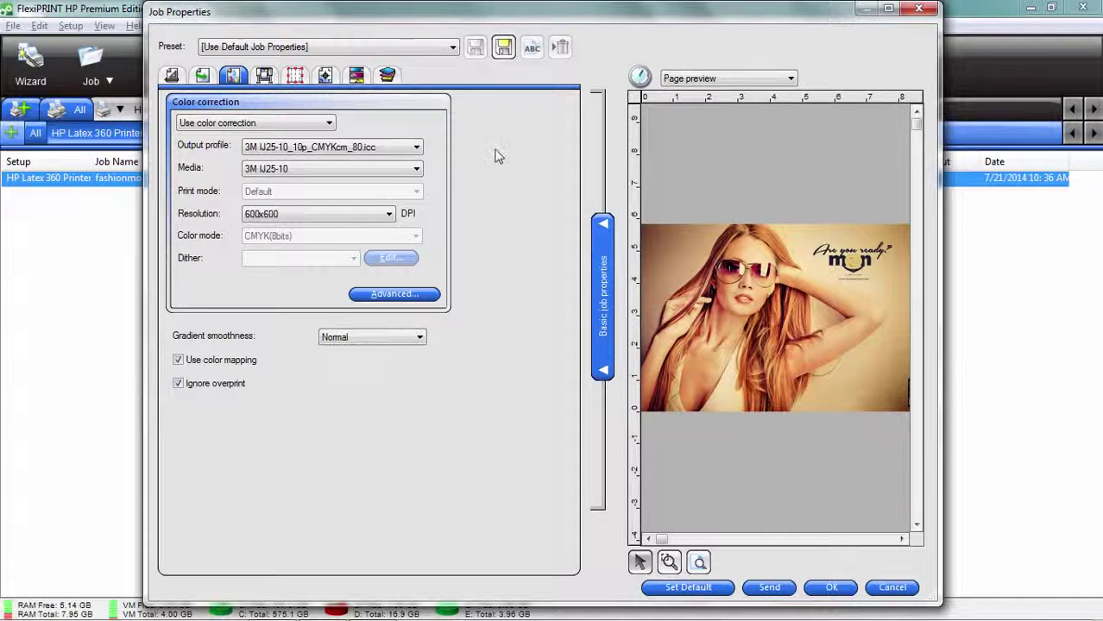
click(417, 148)
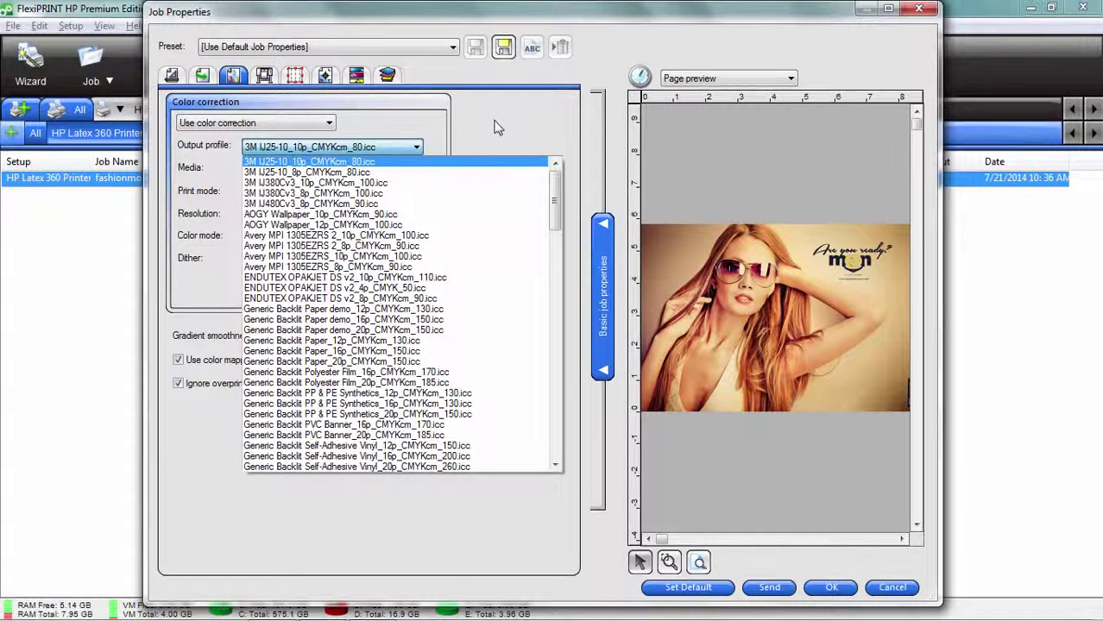
click(496, 128)
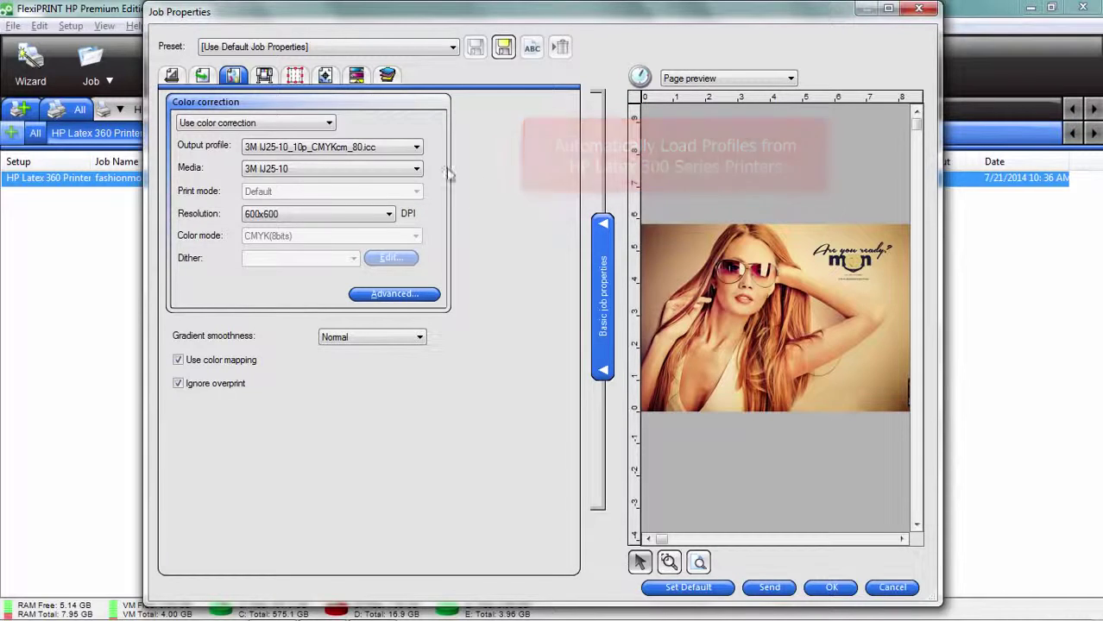
- Split the image into equal print tiles, with 3 columns and 2 rows
click(296, 76)
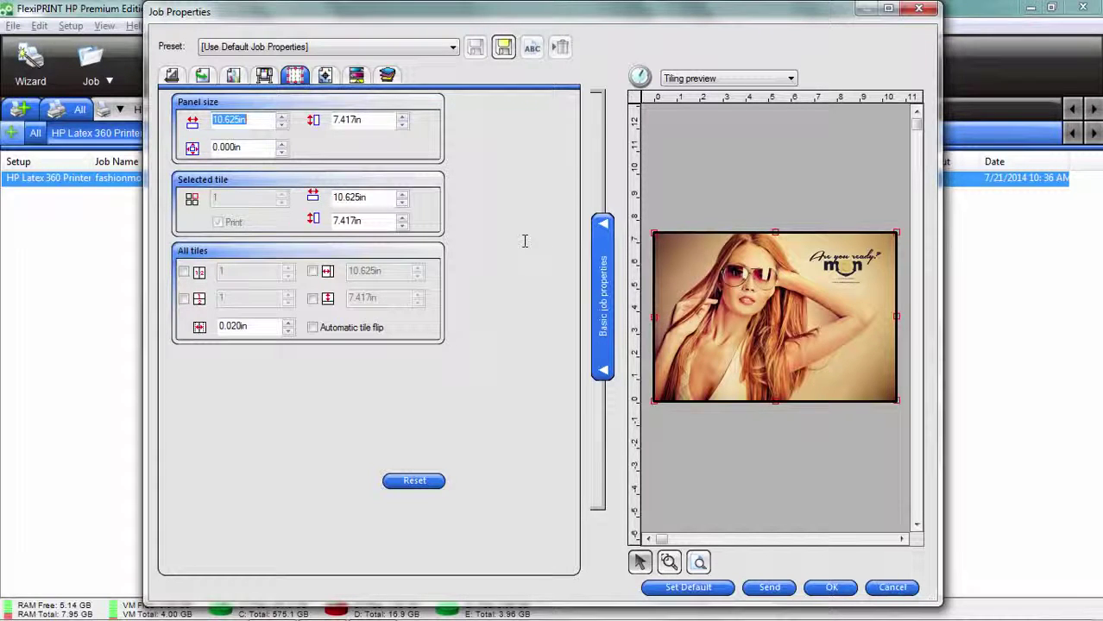
click(184, 271)
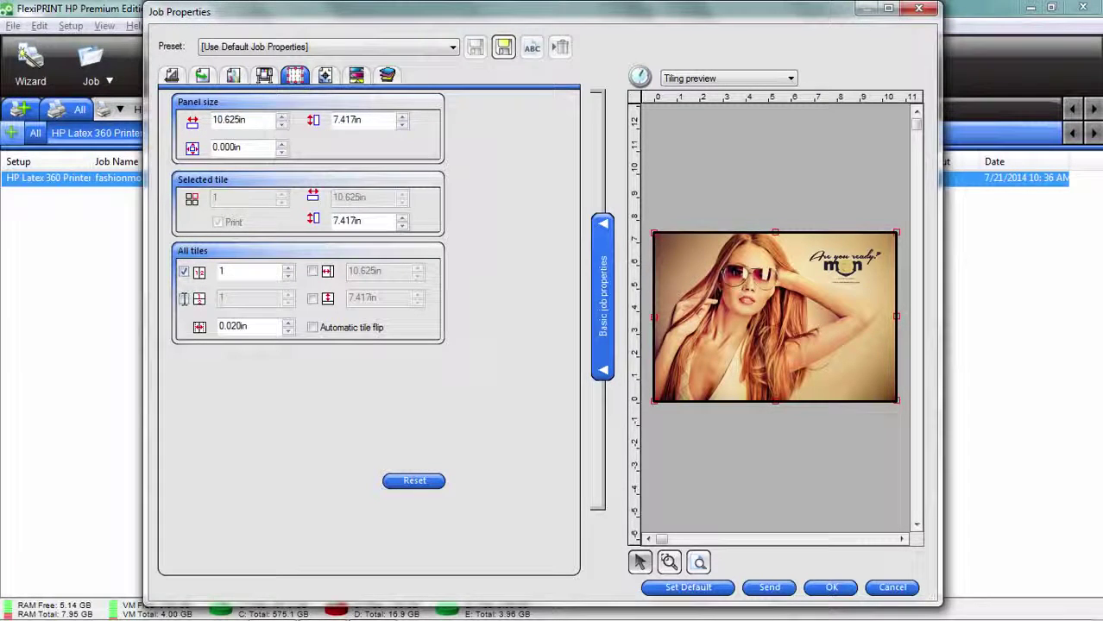
click(184, 298)
click(287, 268)
click(288, 269)
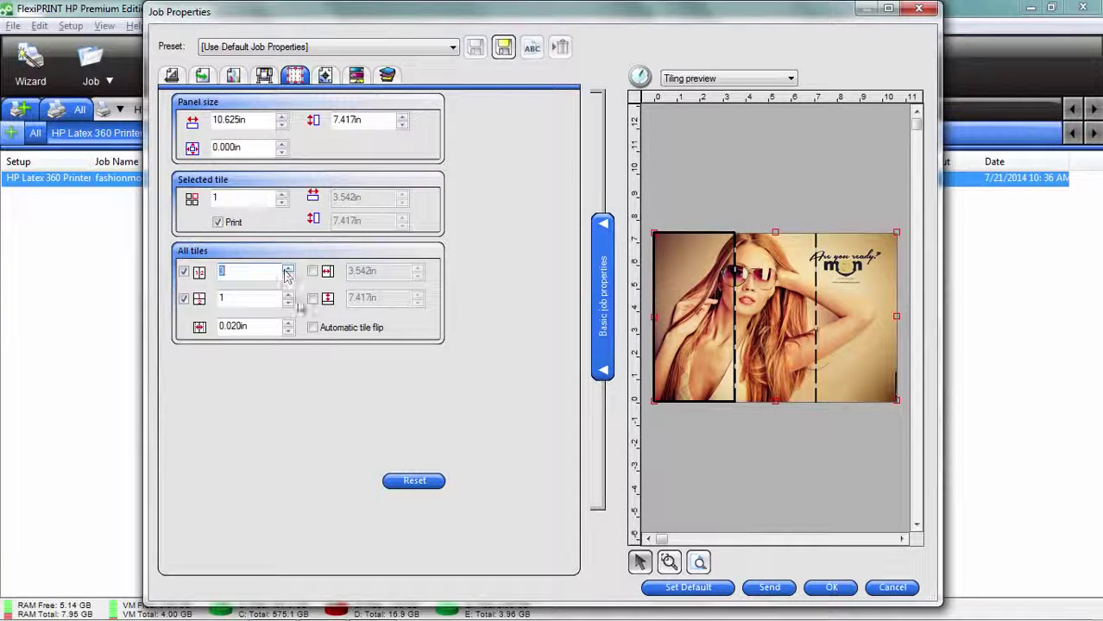
click(288, 294)
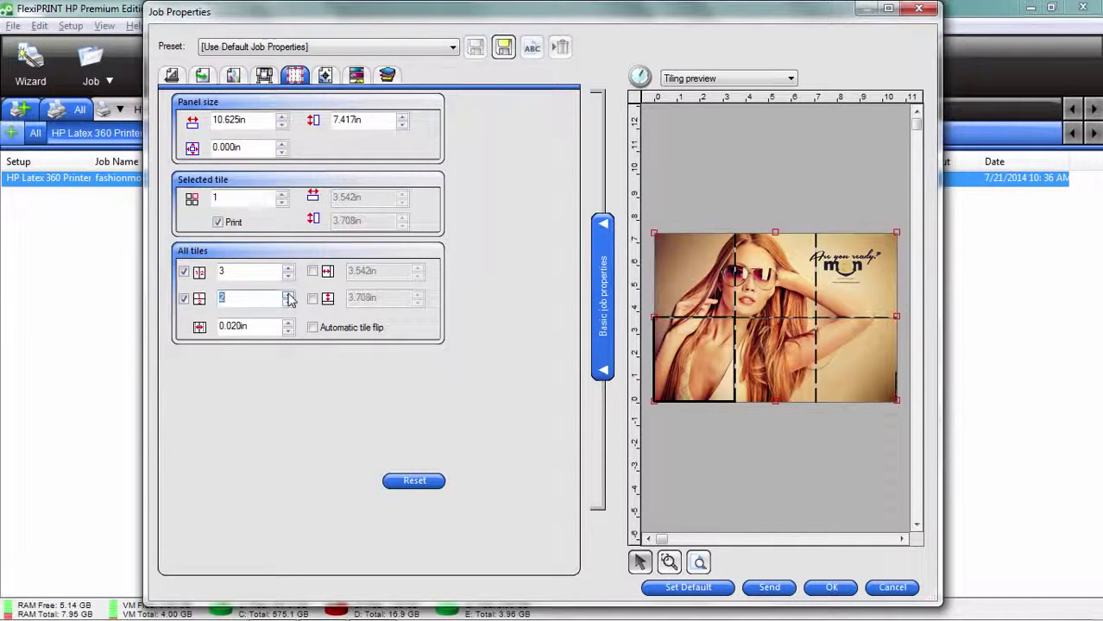
- Turn off both fixed tile counts, narrow the first column to about 1.98 in and lower the middle column's horizontal divider
click(184, 298)
click(184, 271)
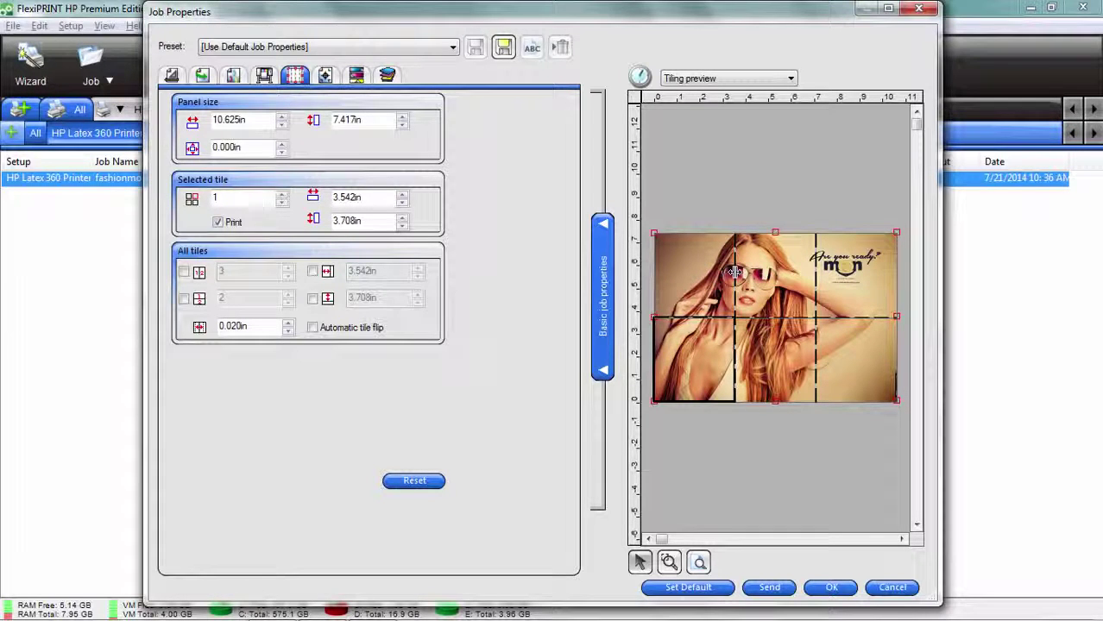
drag(734, 273, 699, 276)
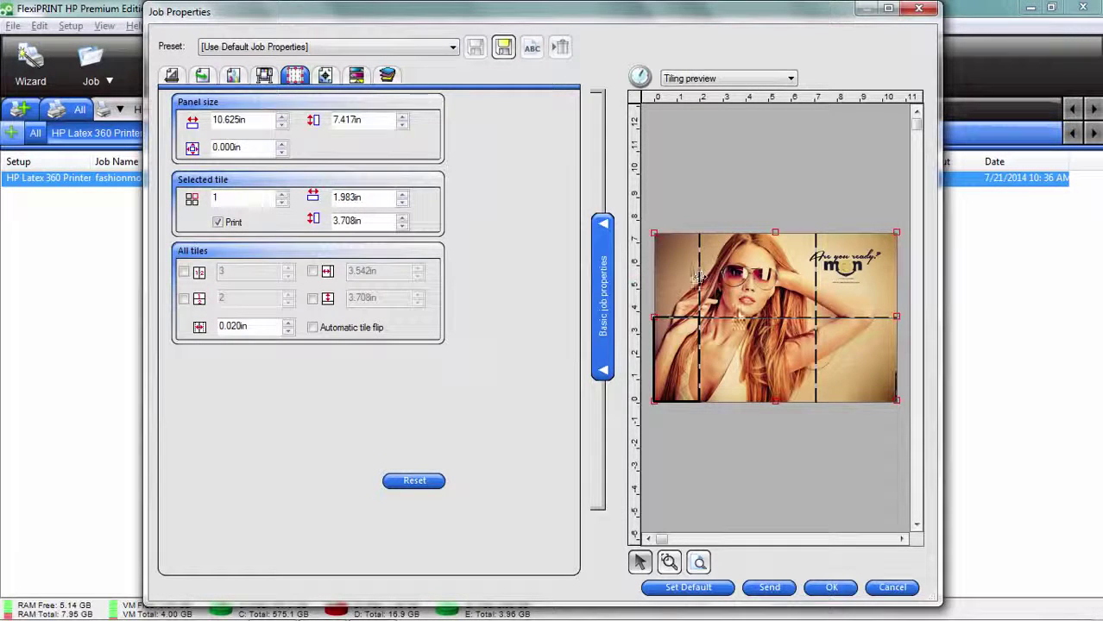
drag(749, 321, 759, 344)
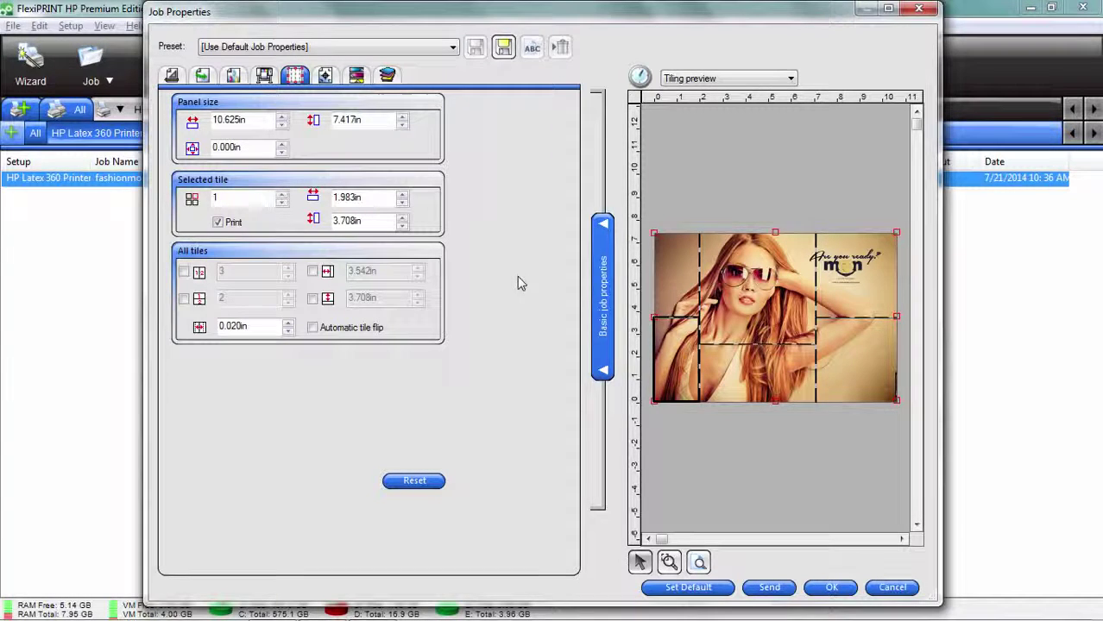
- Exclude every tile except the upper middle one from printing
click(682, 264)
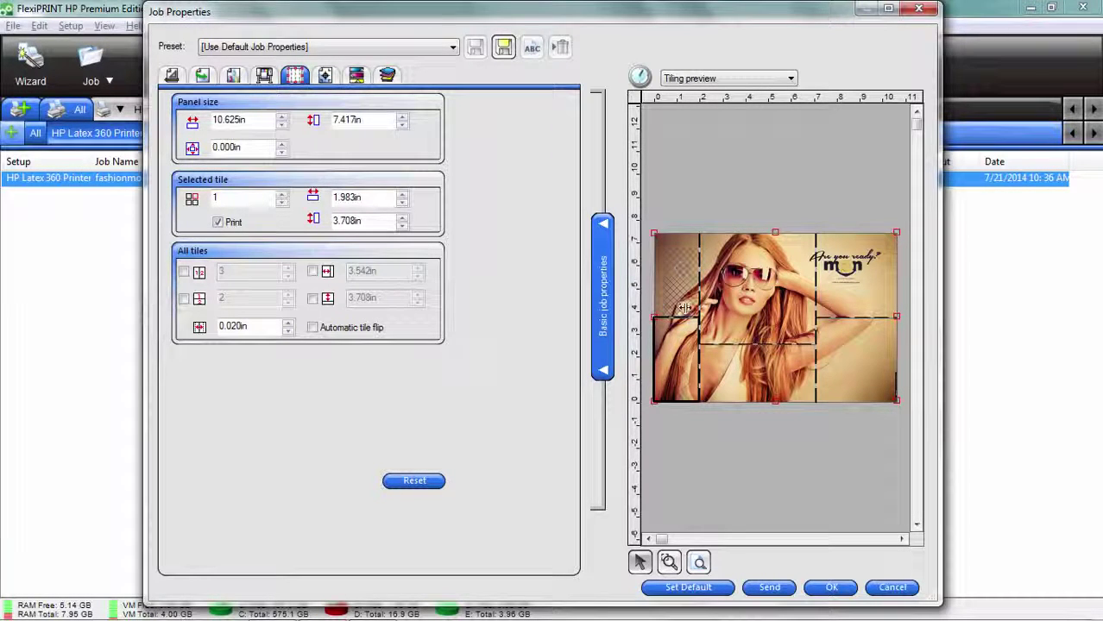
click(680, 371)
click(758, 366)
click(867, 362)
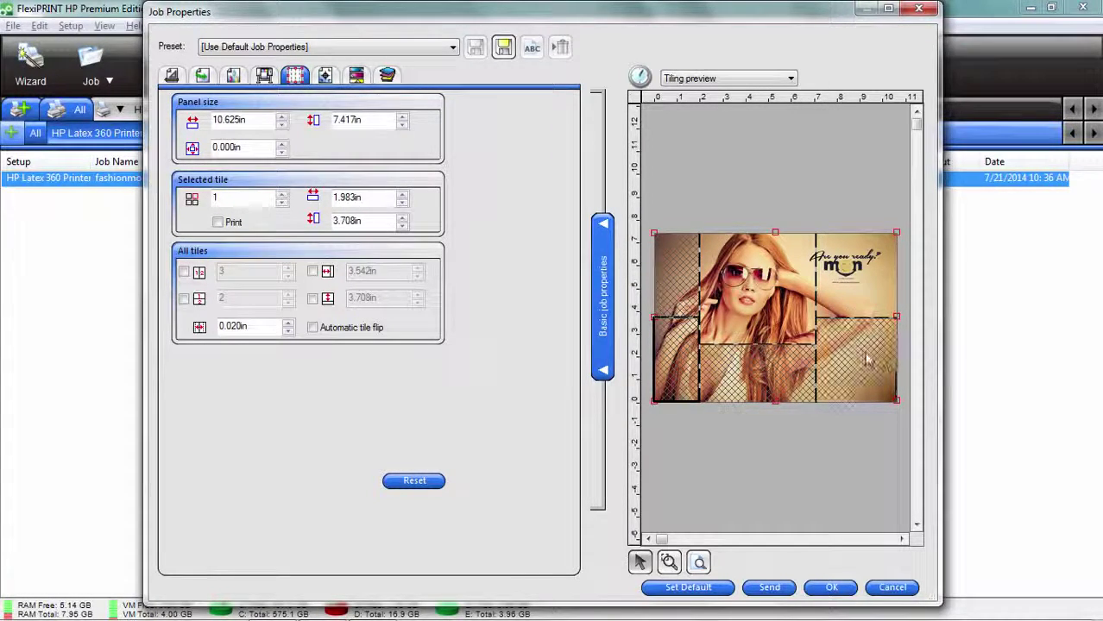
click(854, 285)
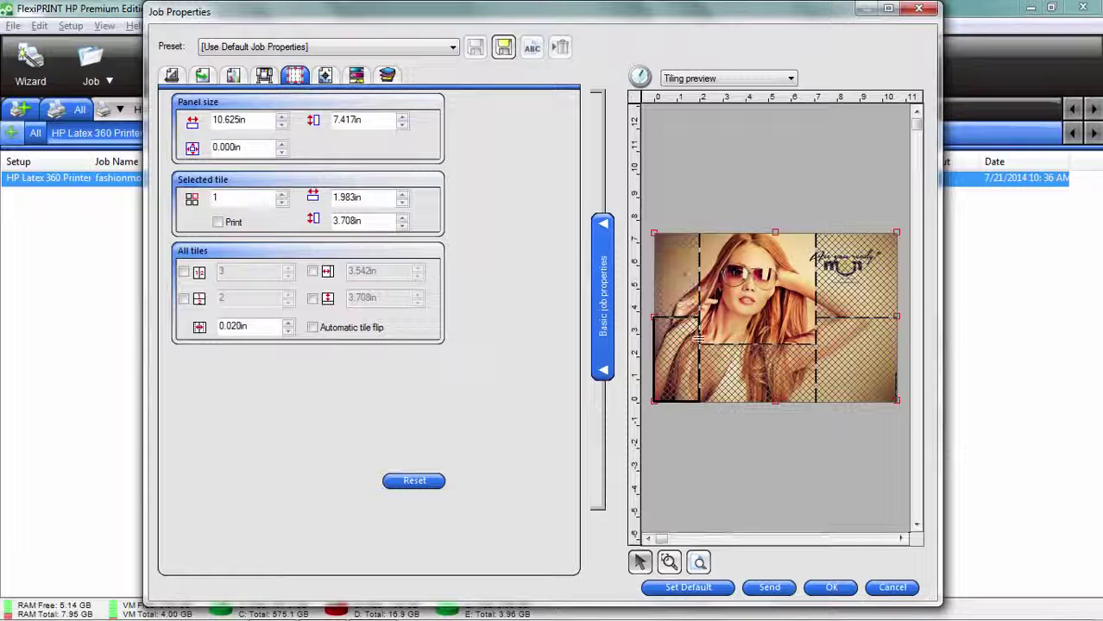
- Toggle printing of the upper middle, lower left and lower middle tiles
click(729, 336)
click(691, 363)
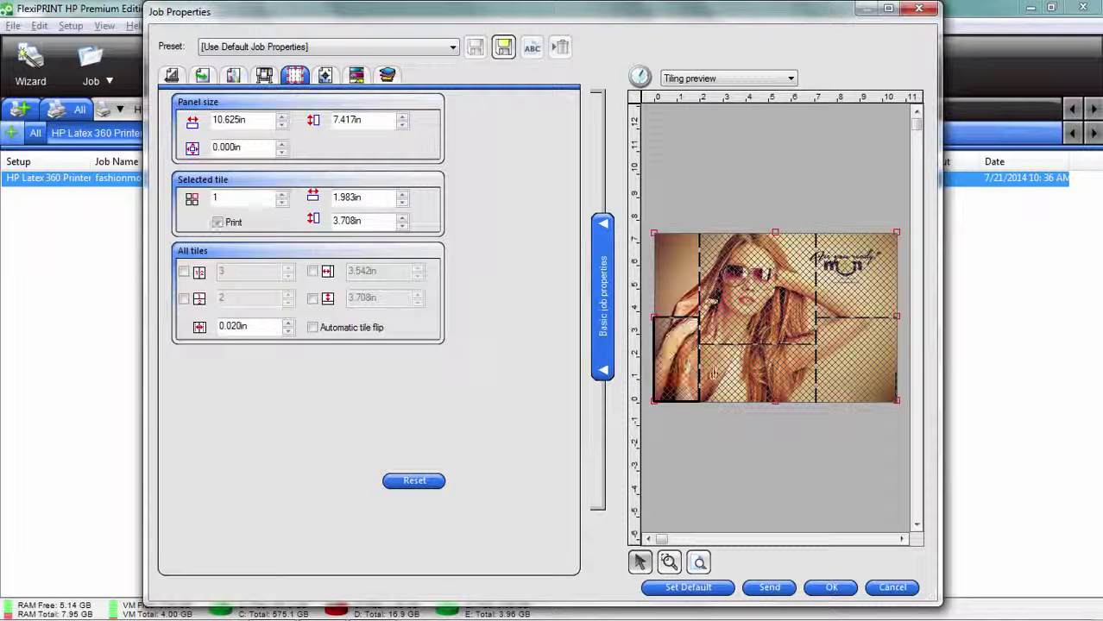
click(725, 373)
click(735, 390)
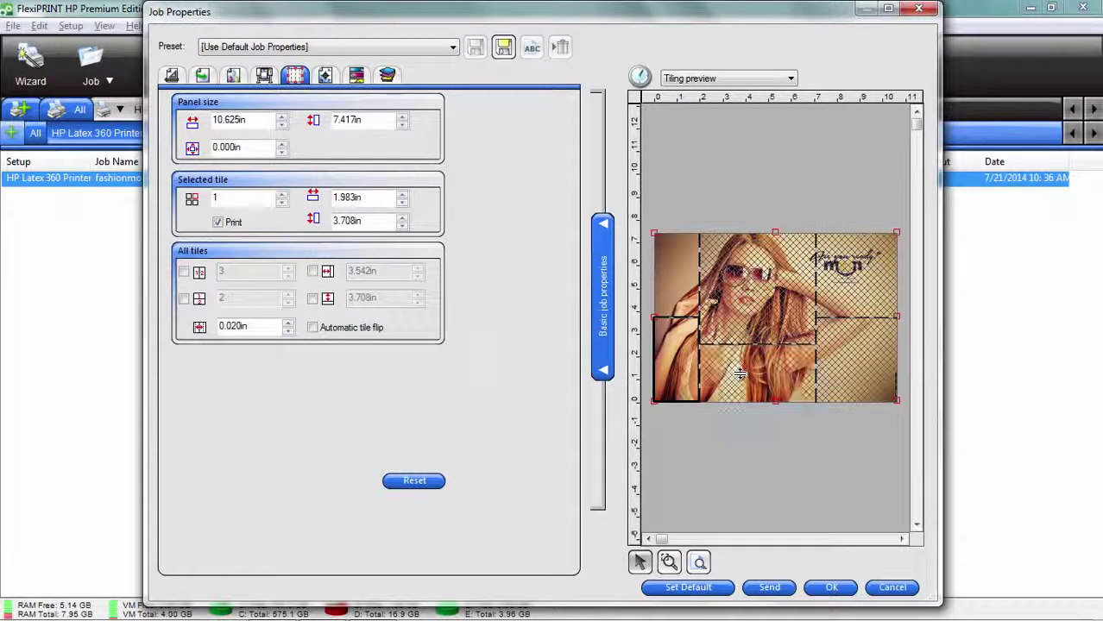
click(676, 373)
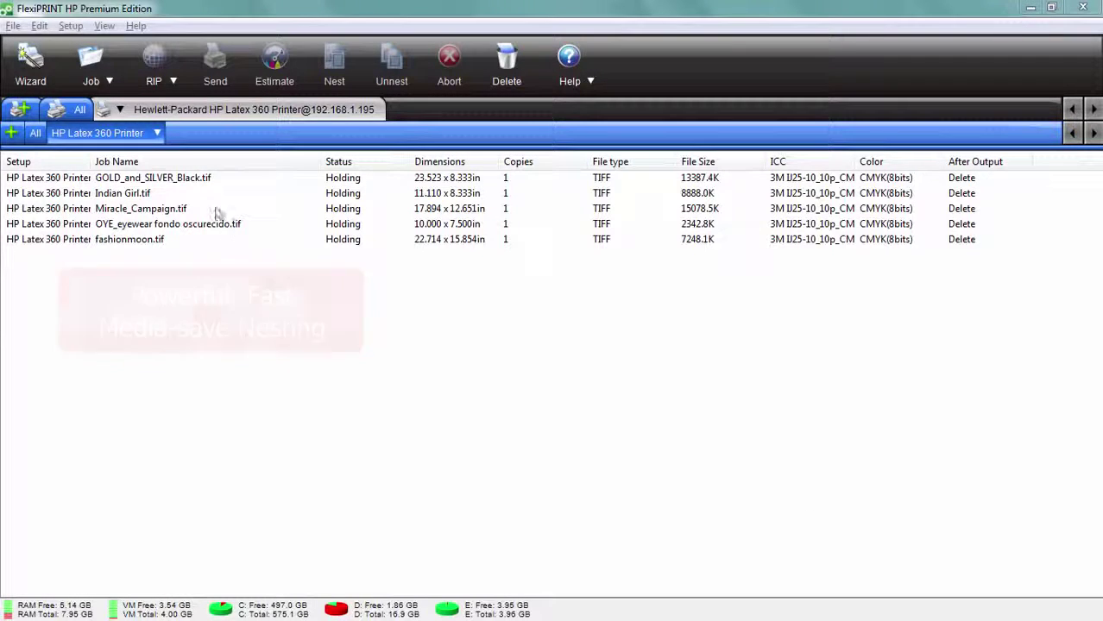
click(189, 179)
click(173, 195)
click(177, 209)
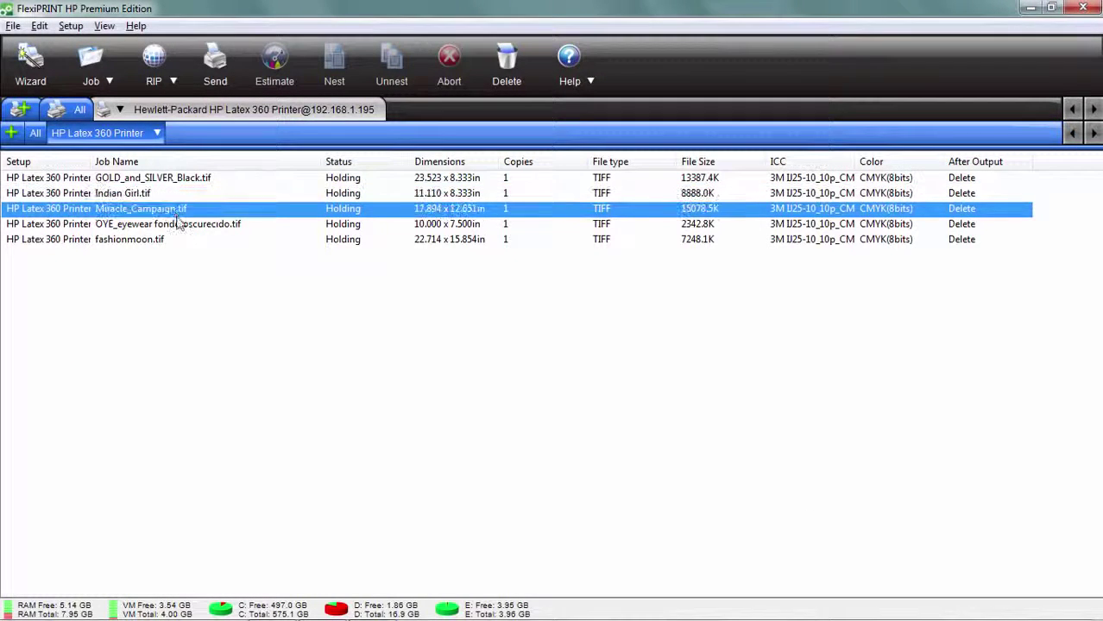
click(179, 224)
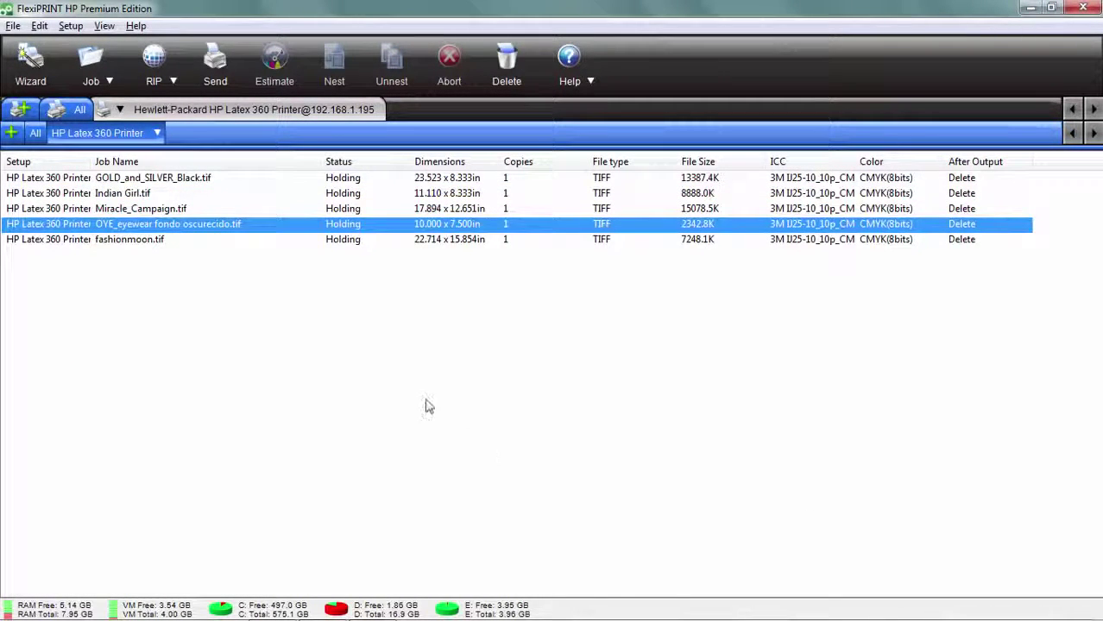
click(217, 256)
- Nest the four jobs from GOLD_and_SILVER_Black.tif through OYE_eyewear fondo oscurecido.tif
click(186, 180)
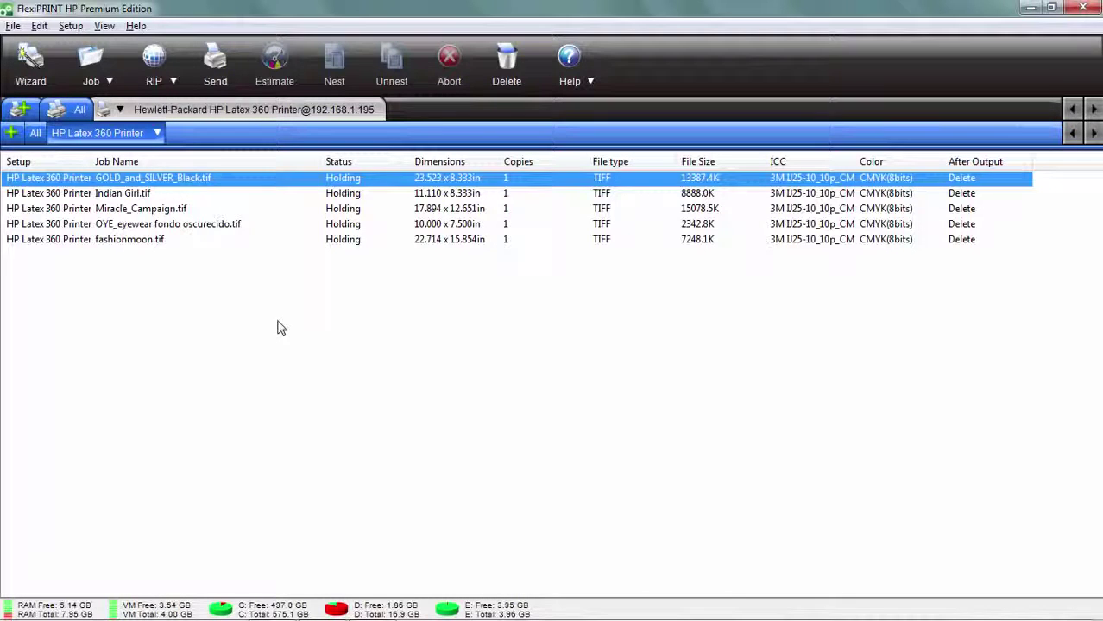
shift+click(195, 227)
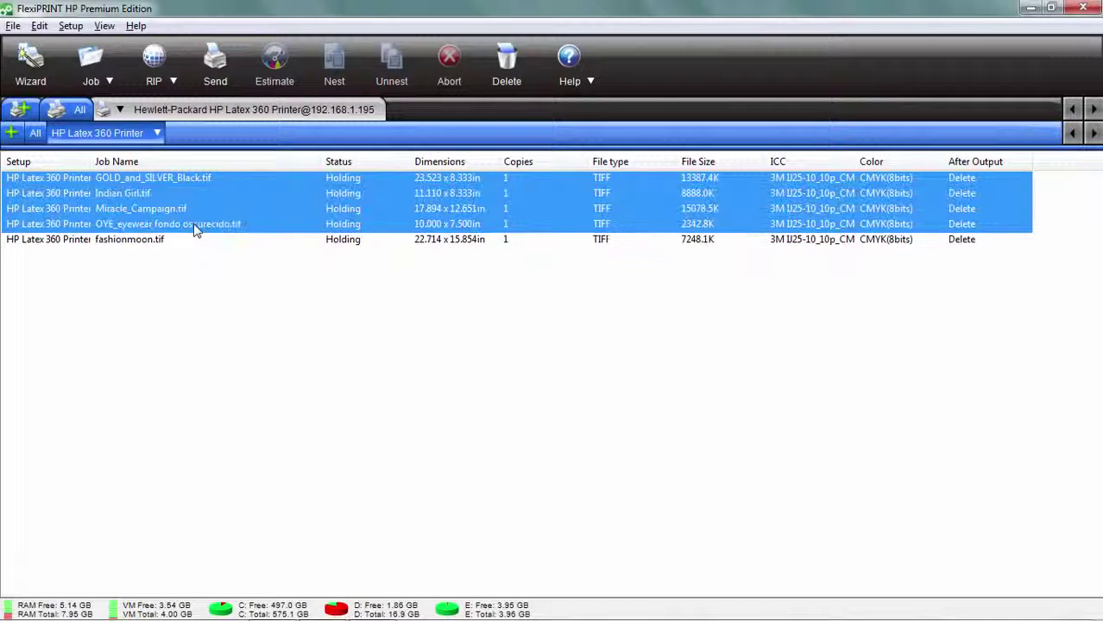
right_click(139, 198)
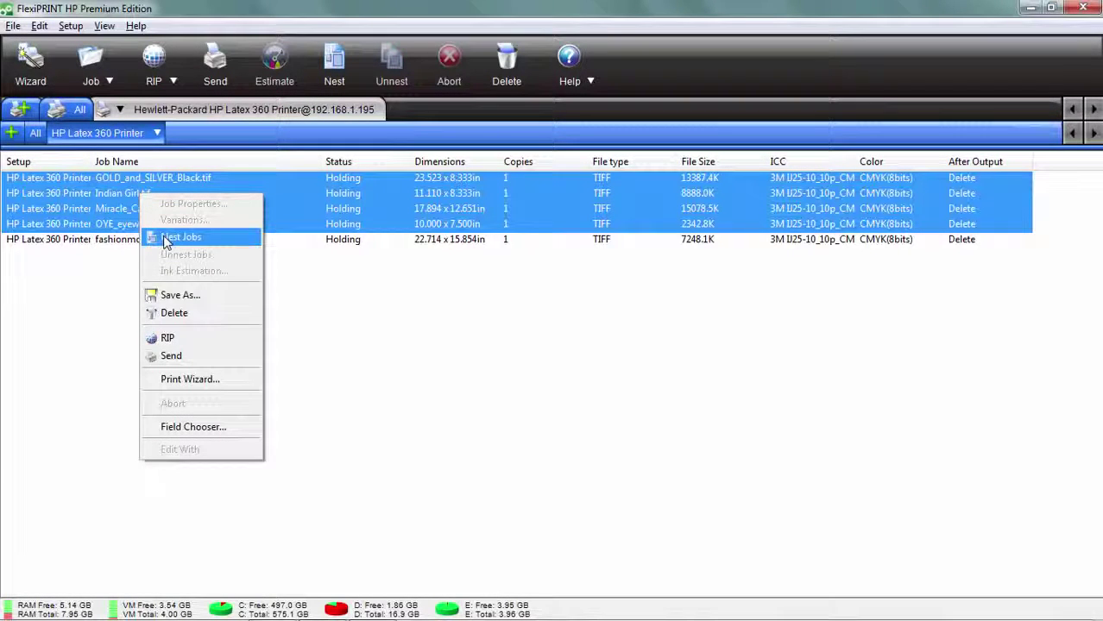
click(167, 238)
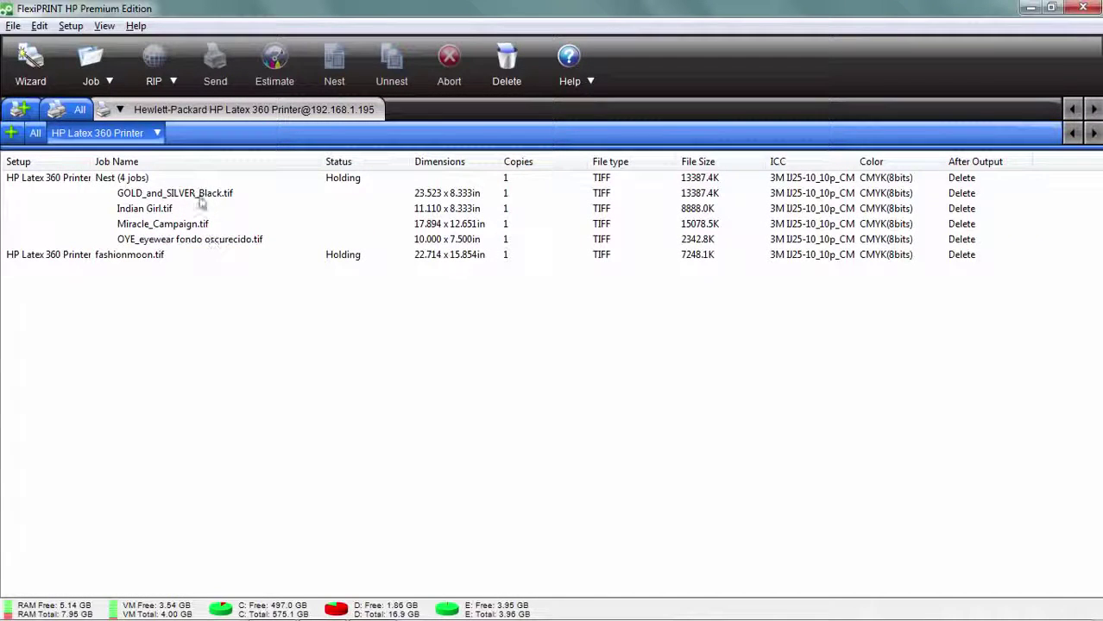
- In the nest's job properties, move the GOLD_and_SILVER_Black image up to about 21.9 in and rotate it to horizontal
double_click(122, 178)
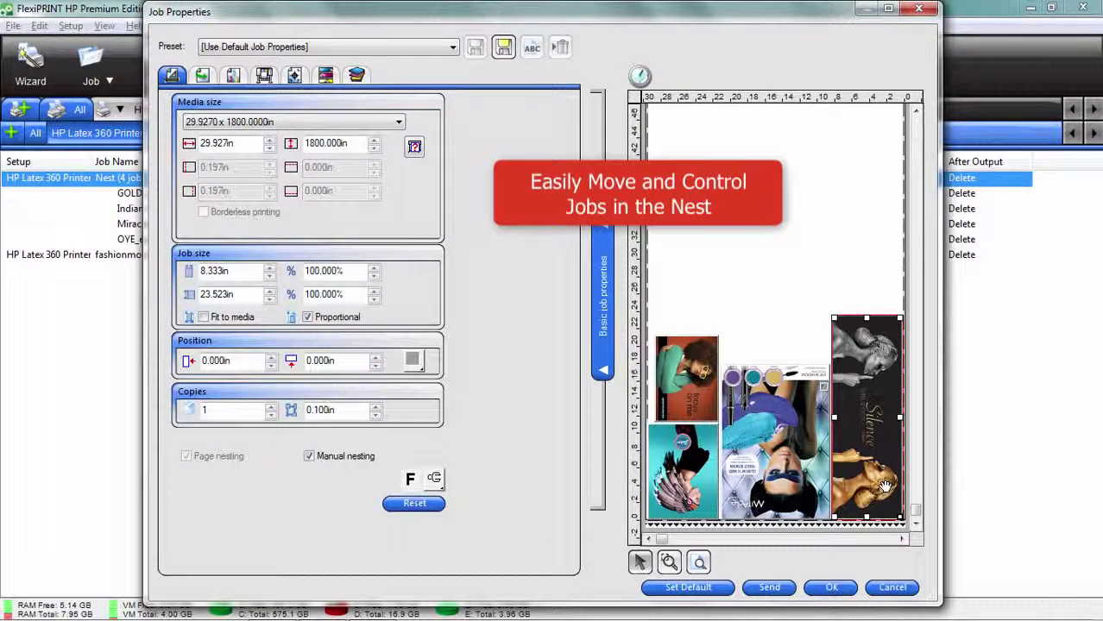
drag(879, 485, 901, 293)
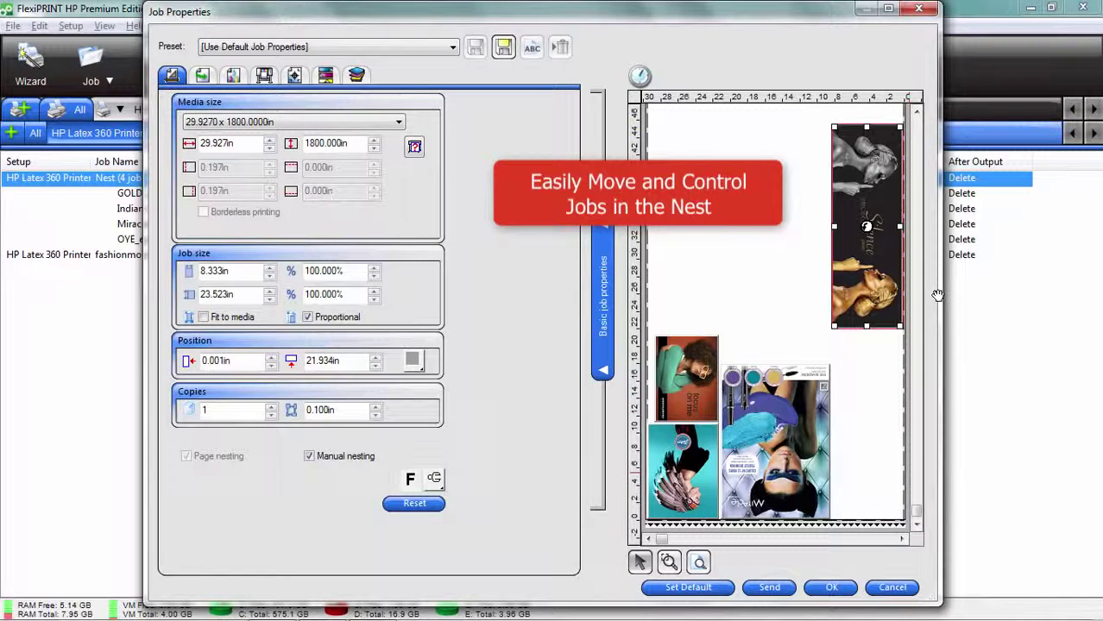
right_click(867, 230)
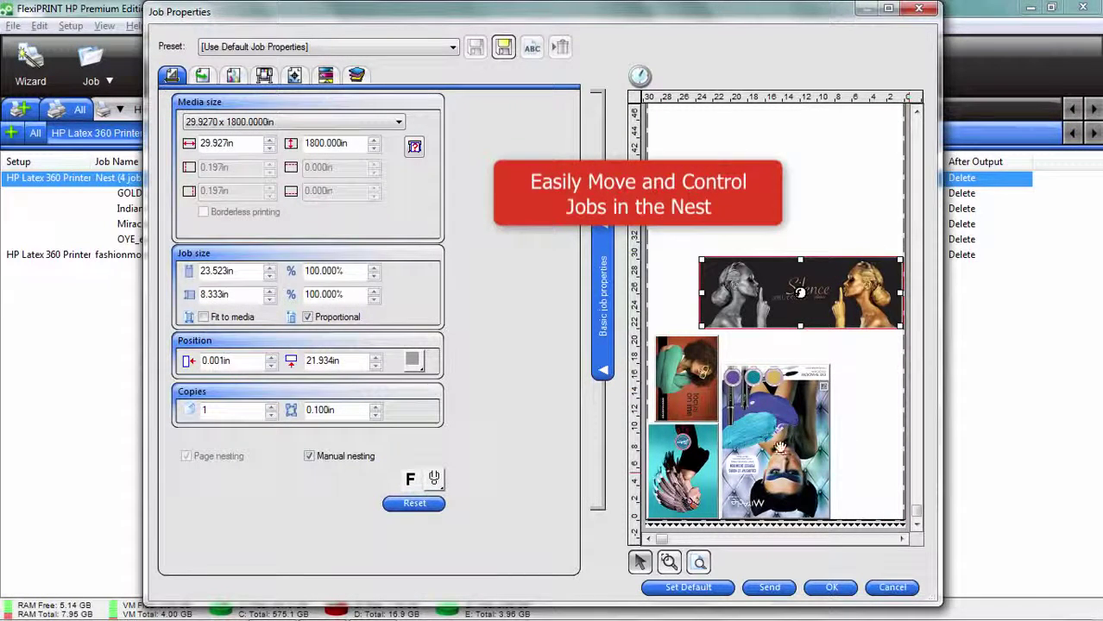
- Move the Miracle_Campaign image to a position of about 2.95 in and 0.47 in, and select the OYE_eyewear image
drag(777, 444, 825, 439)
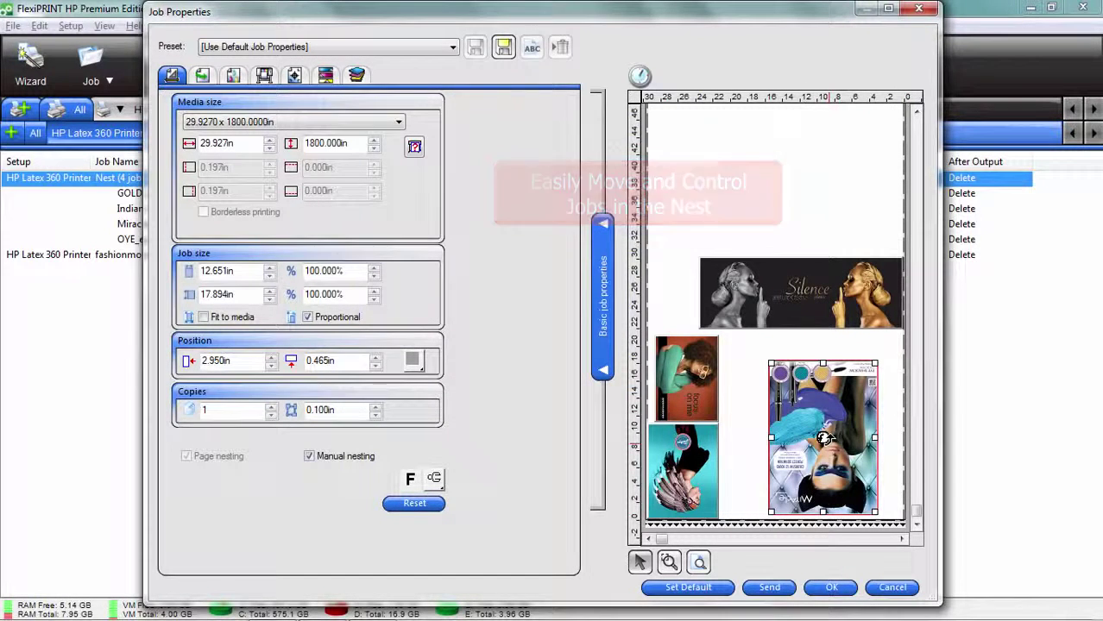
click(695, 380)
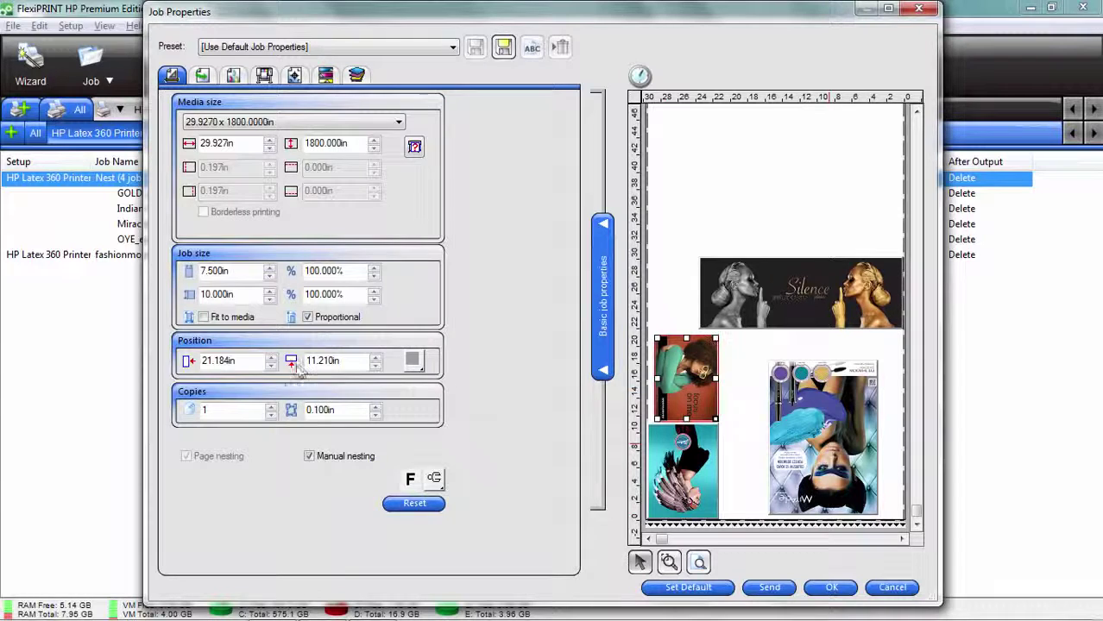
- Set the selected OYE_eyewear image to 4 copies, and cancel the nest's job properties
click(270, 405)
click(268, 405)
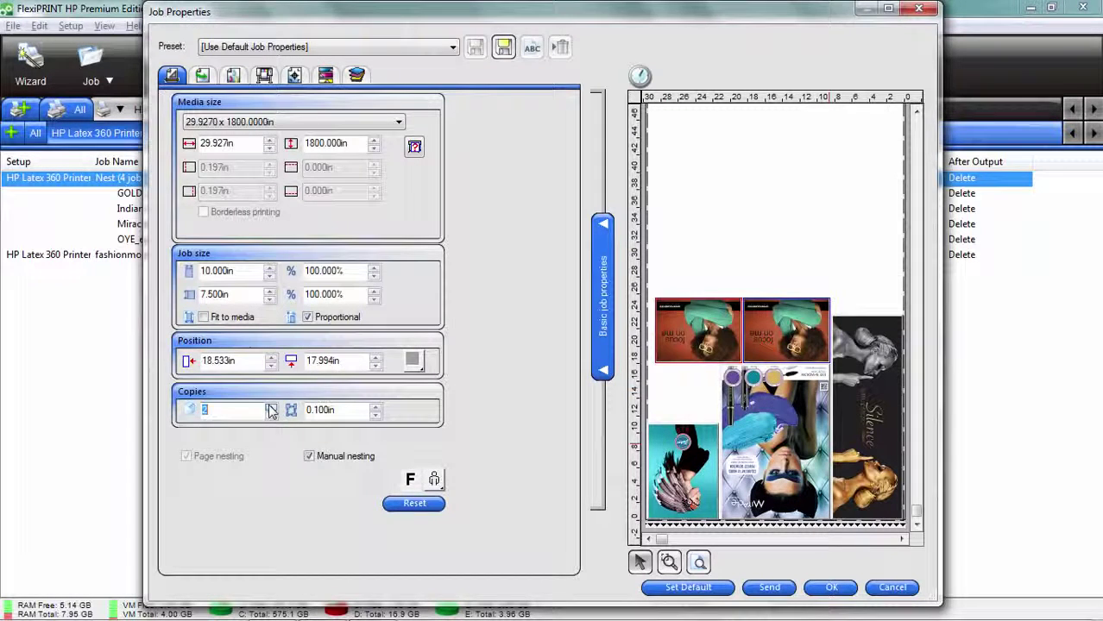
click(269, 405)
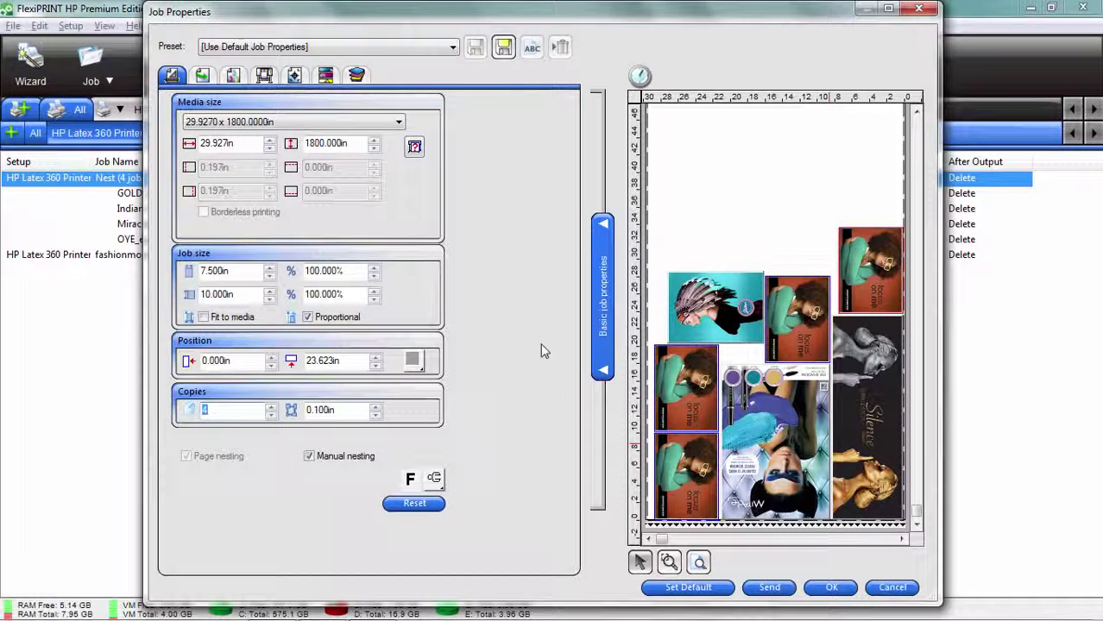
click(895, 591)
- View the tiling preview in the job properties of fashionmoon.tif, and close the properties without saving
click(112, 257)
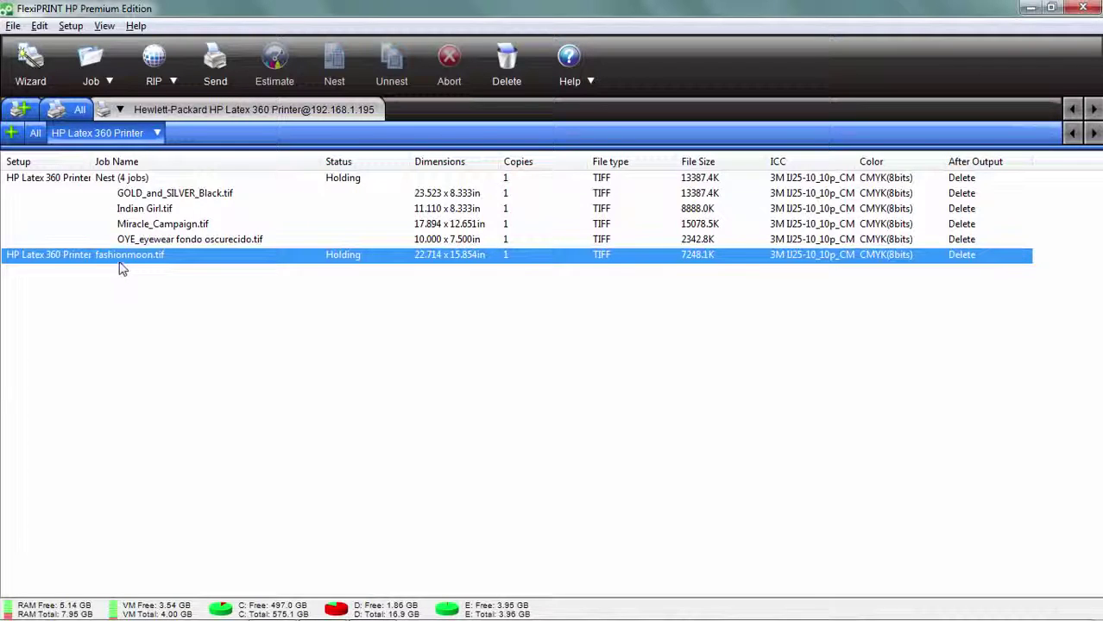
double_click(121, 259)
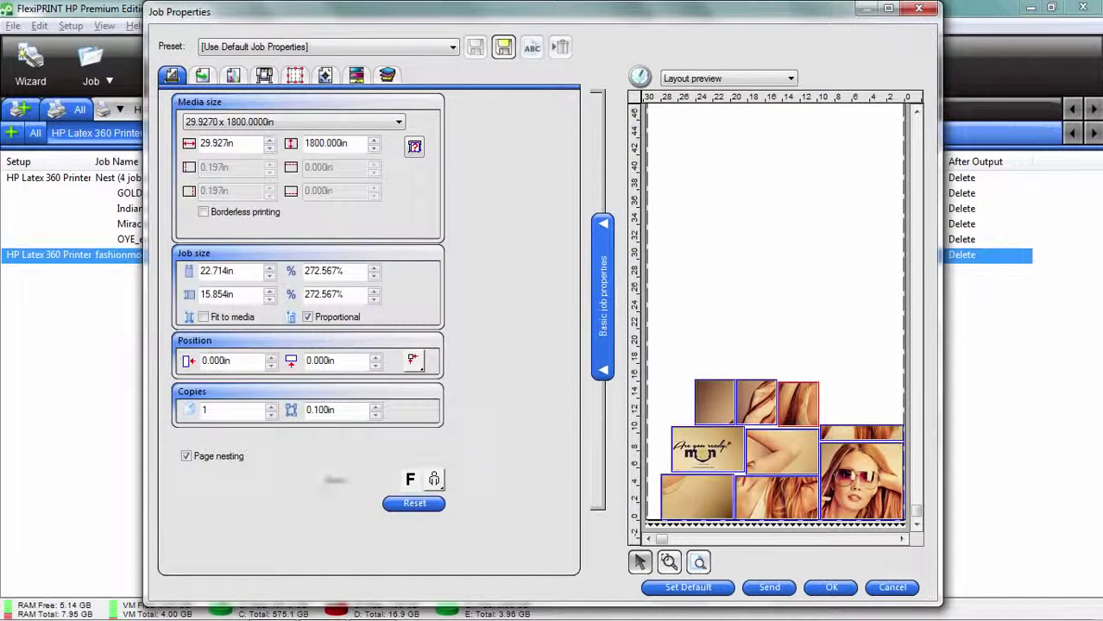
click(725, 78)
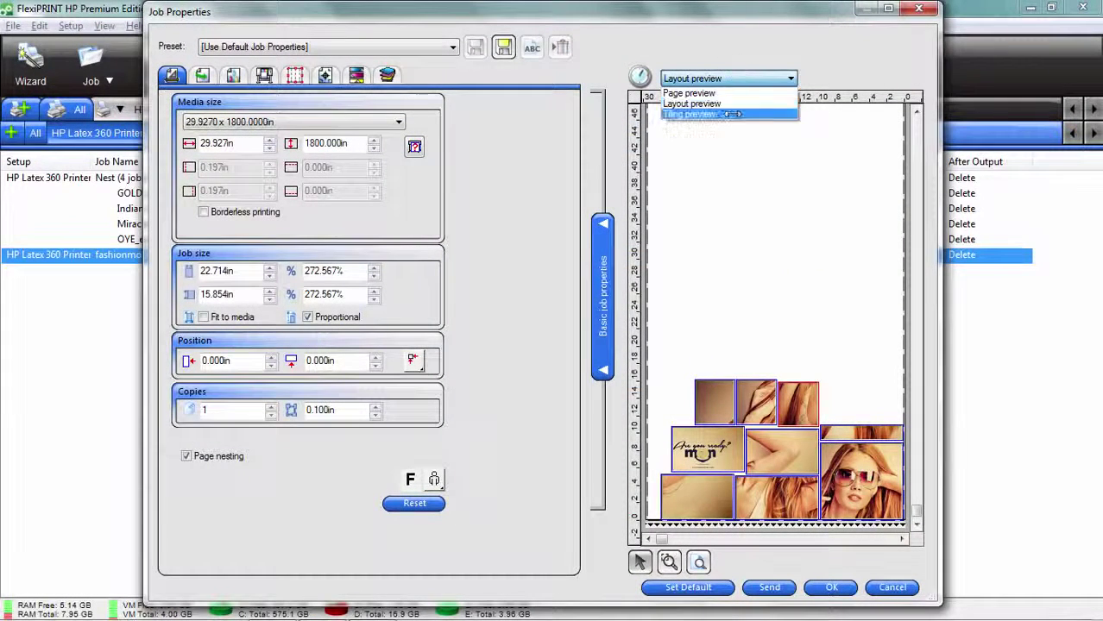
click(729, 114)
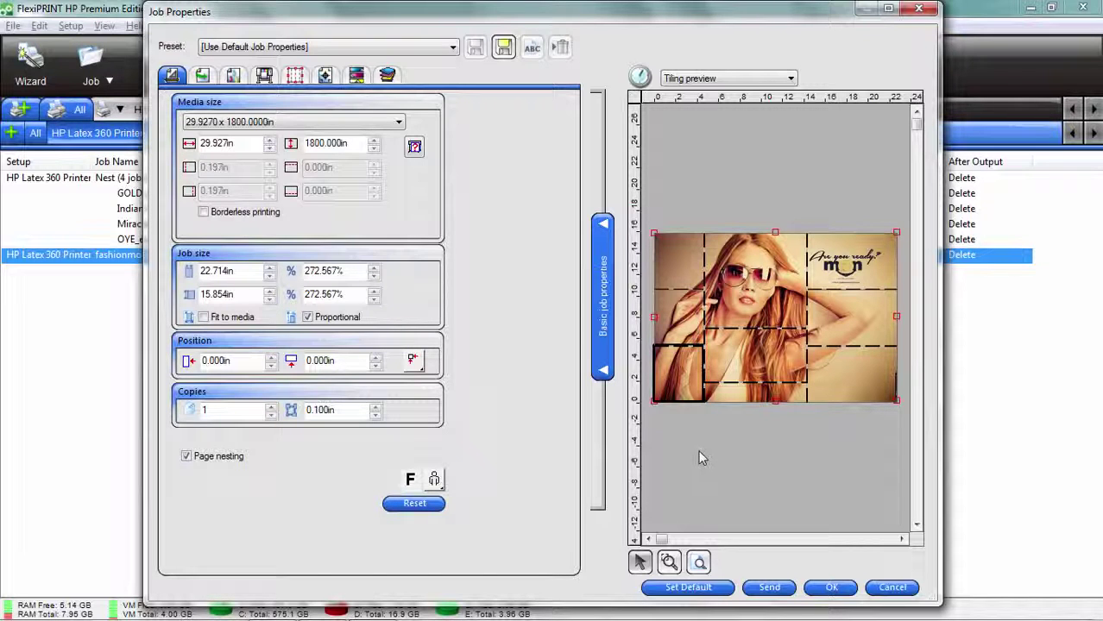
click(891, 587)
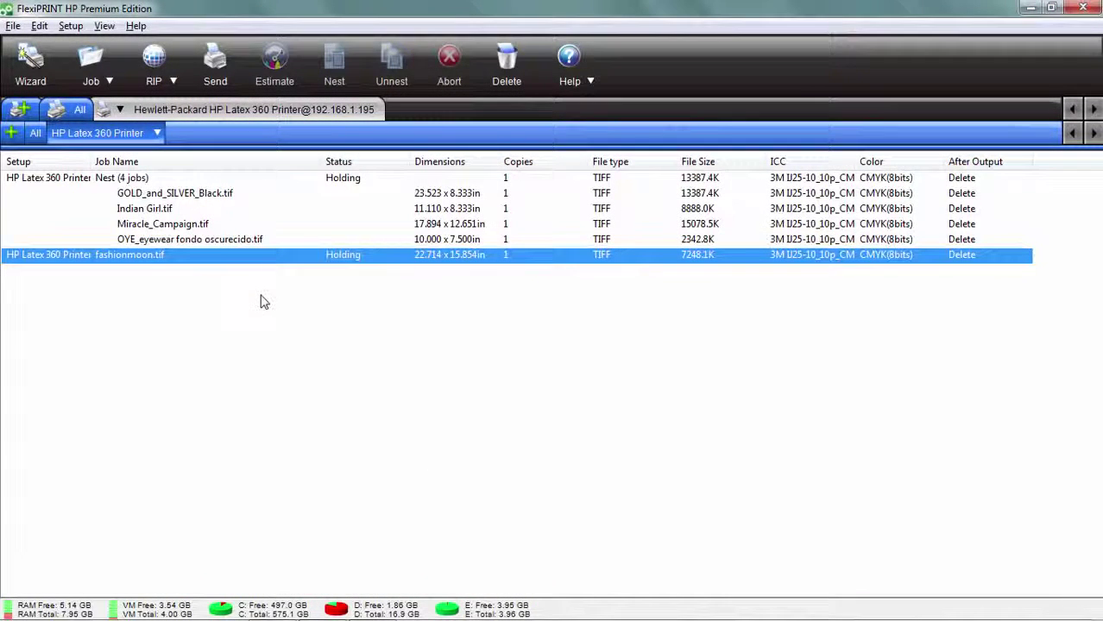
- Open fashionmoon.tif for editing in Adobe Photoshop CC and paint a black heart outline over the elbow and lower right background
right_click(132, 261)
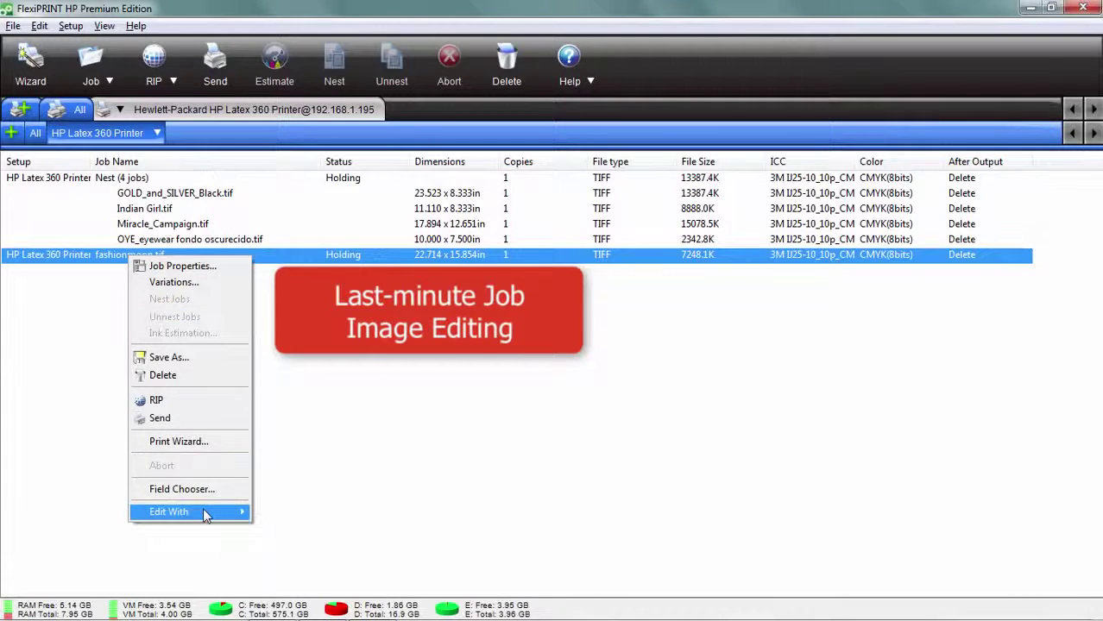
mouse_move(205, 513)
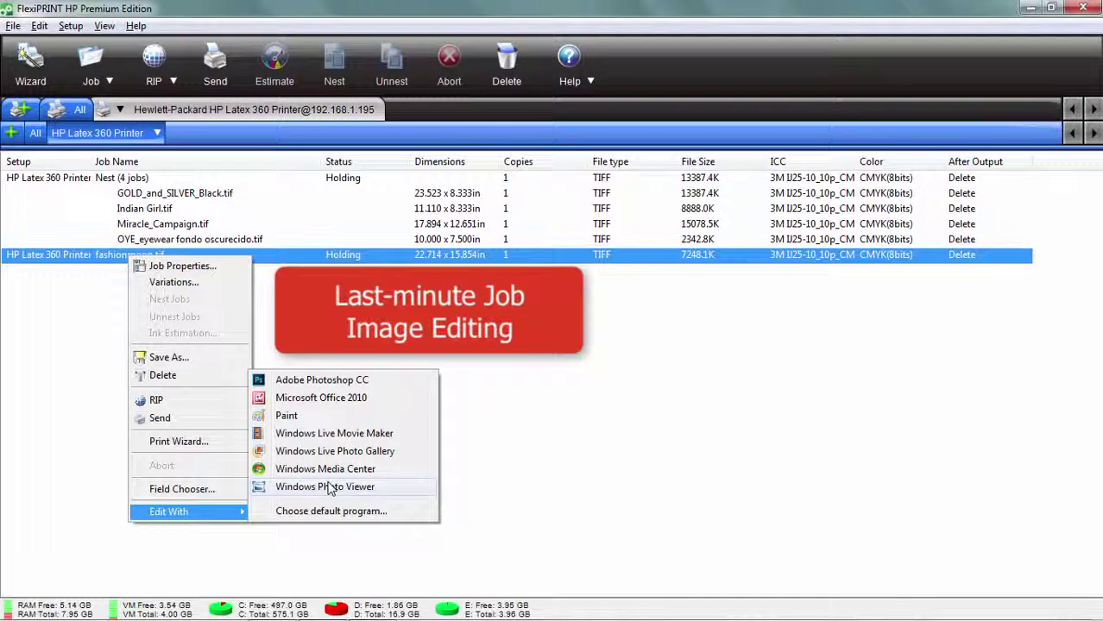
click(329, 385)
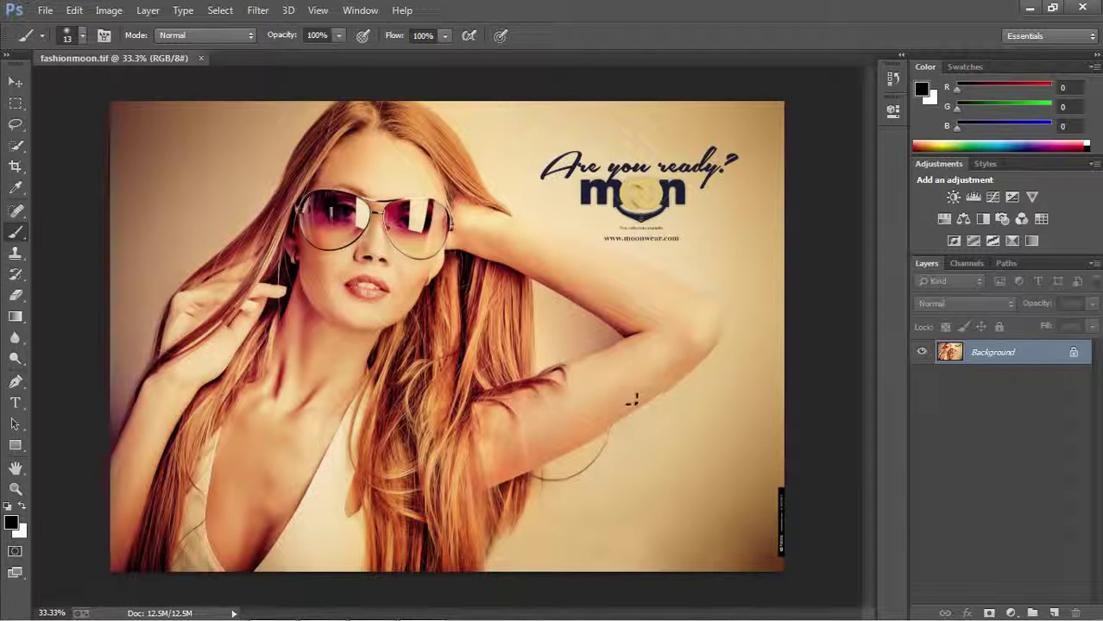
mouse_move(633, 397)
mouse_down()
mouse_move(737, 356)
mouse_move(743, 427)
mouse_move(676, 561)
mouse_up()
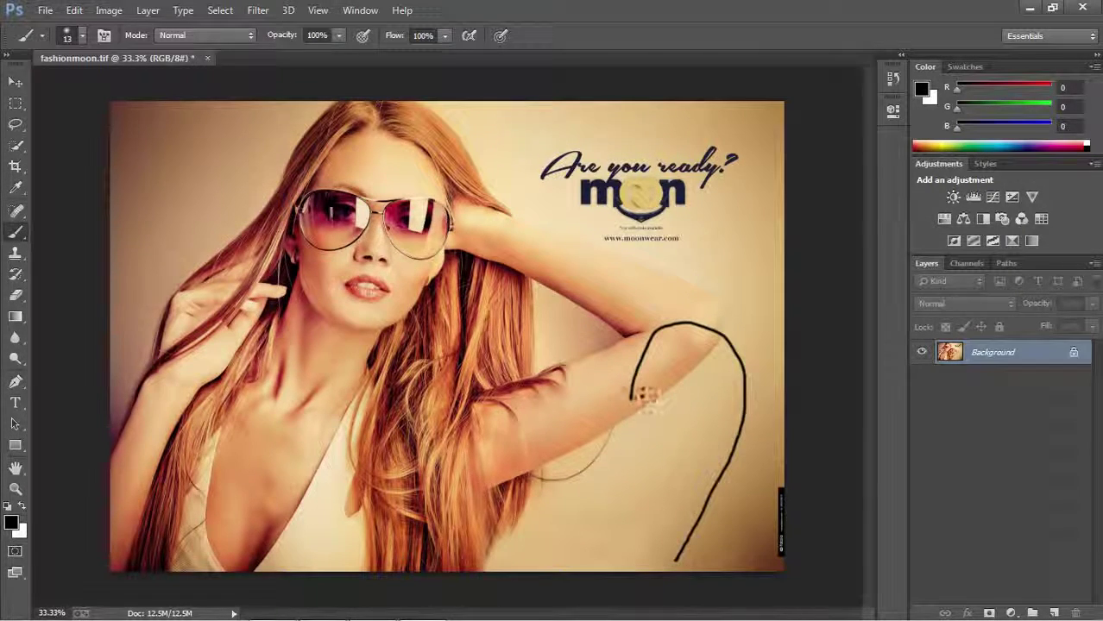
mouse_move(631, 397)
mouse_down()
mouse_move(597, 366)
mouse_move(558, 415)
mouse_move(611, 508)
mouse_move(678, 555)
mouse_up()
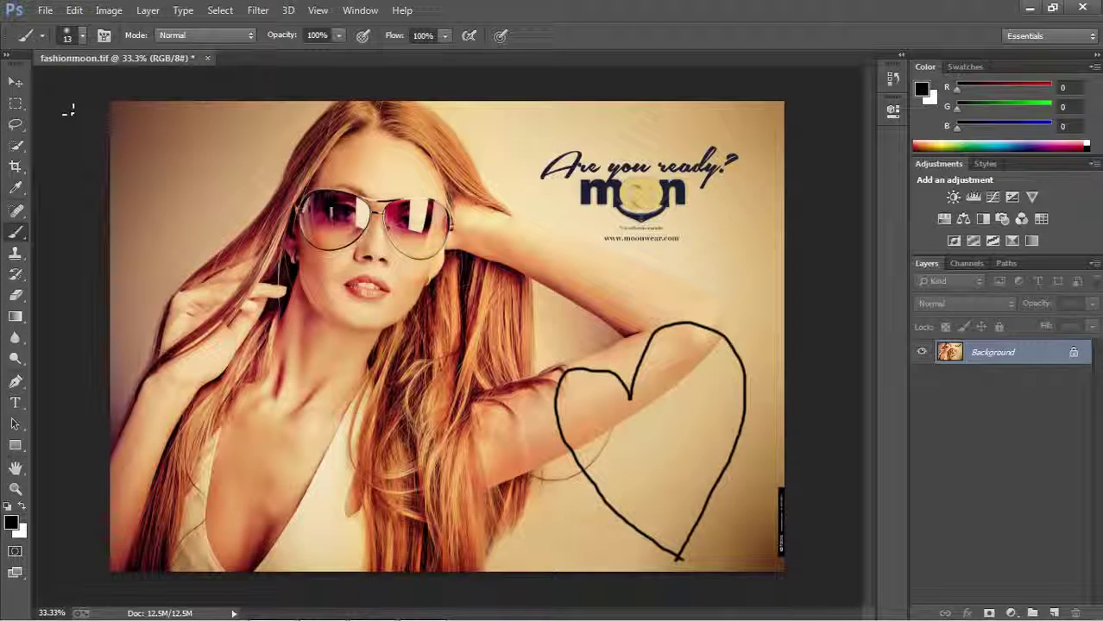
- Save the edited fashionmoon.tif under its existing name and exit Photoshop to return to the print job list
click(45, 10)
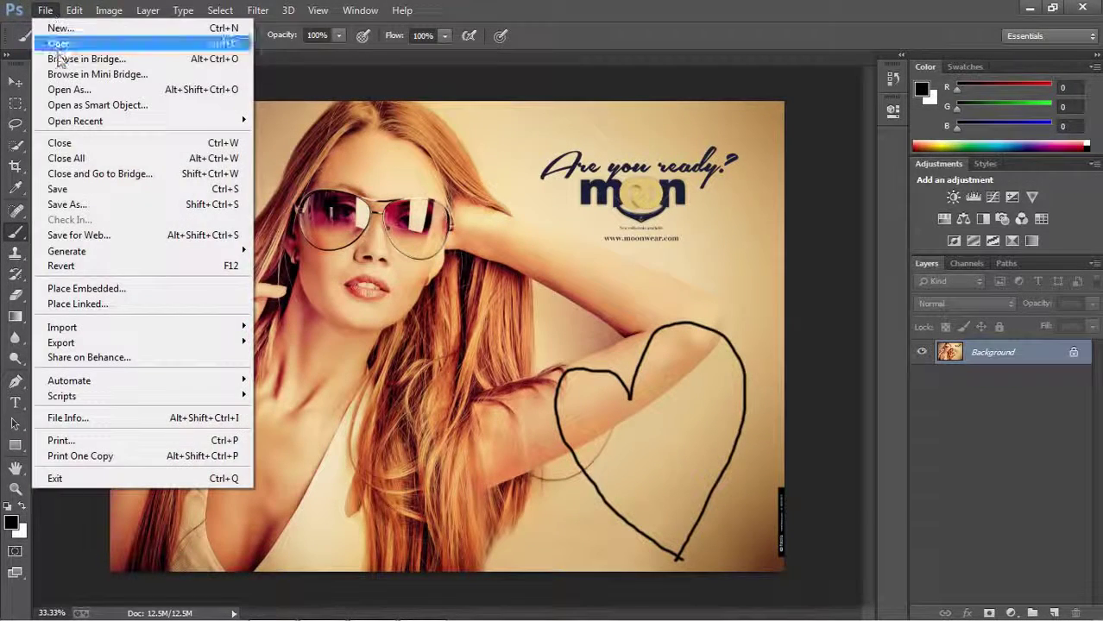
click(73, 189)
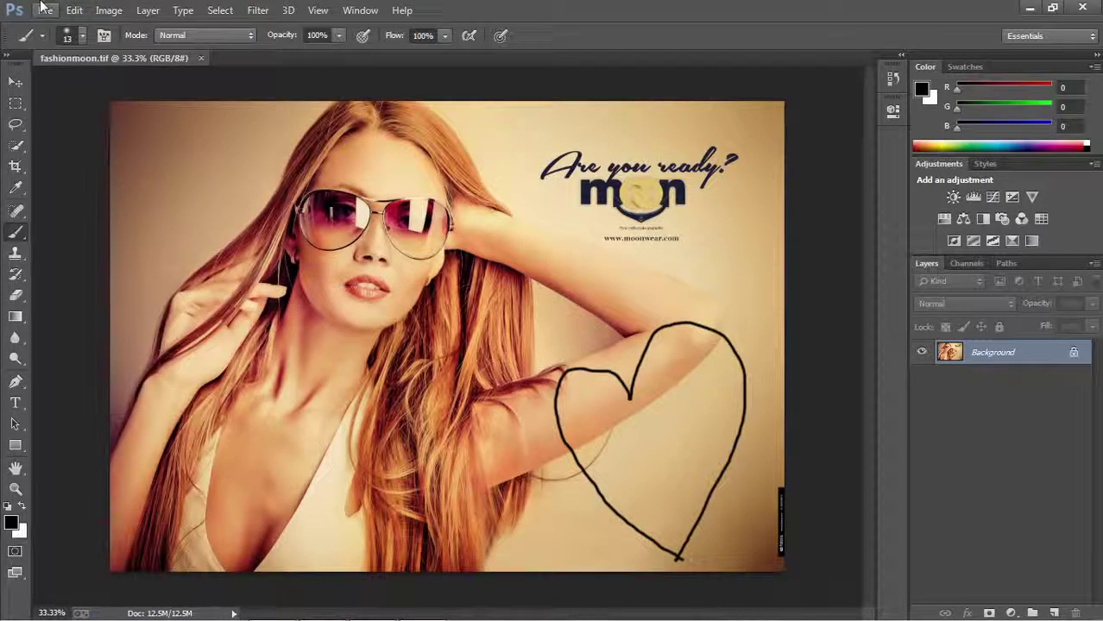
click(46, 11)
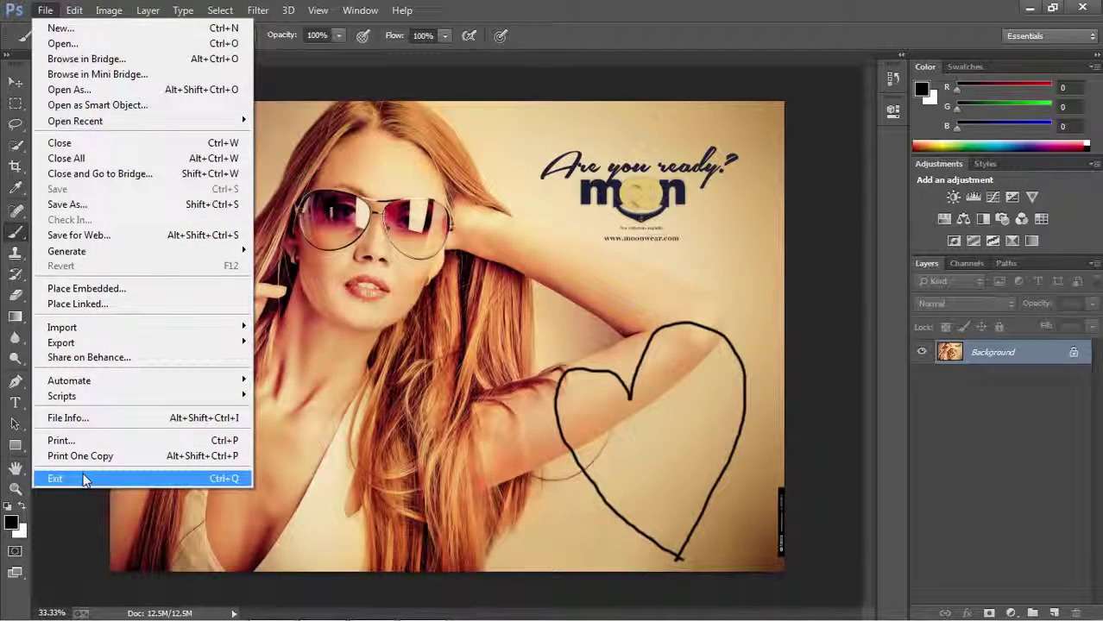
click(85, 479)
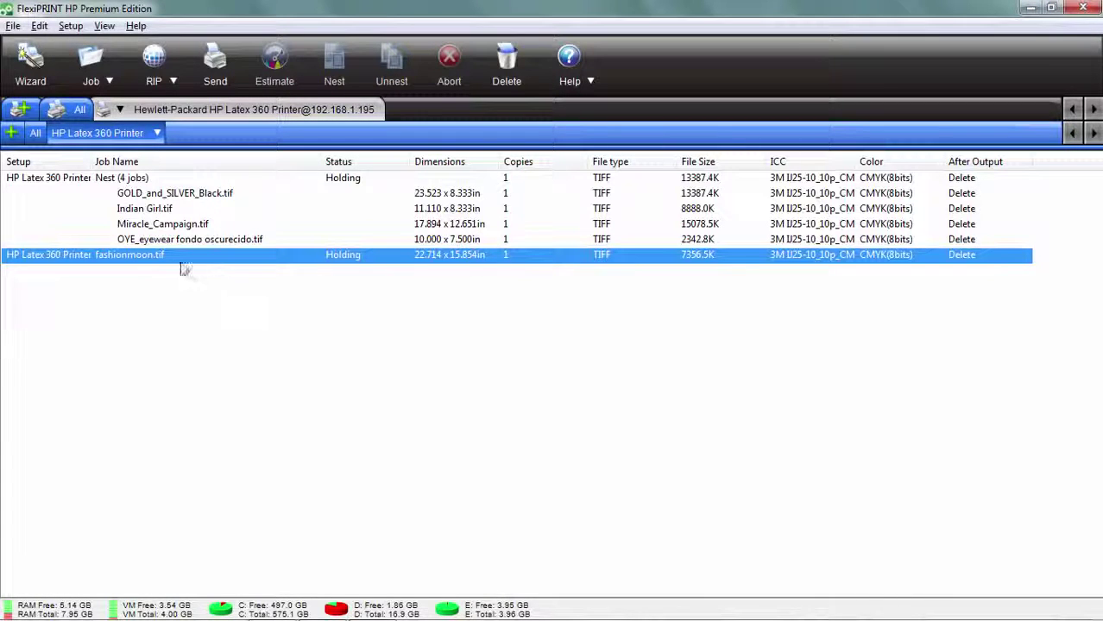
- Check the edited fashionmoon.tif job in the tiling preview of its job properties
double_click(153, 261)
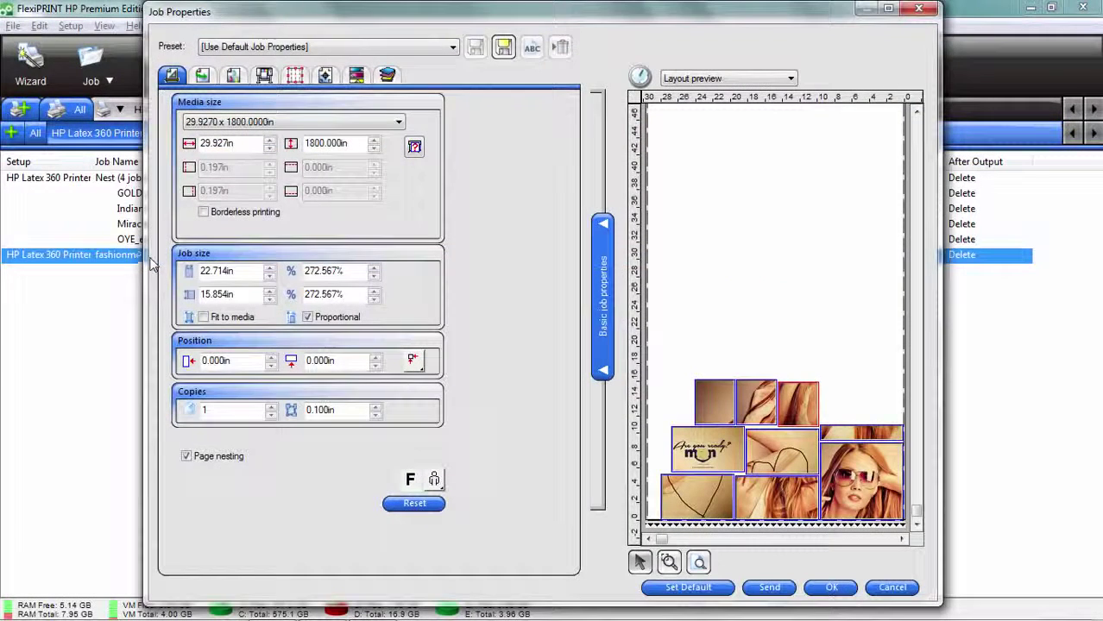
click(751, 78)
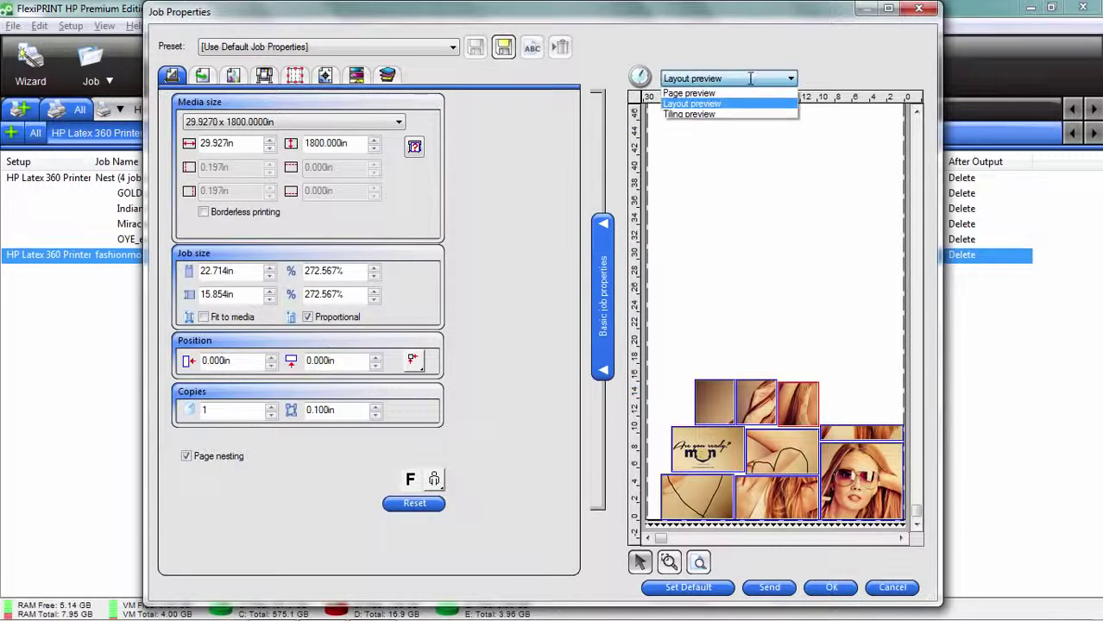
click(734, 112)
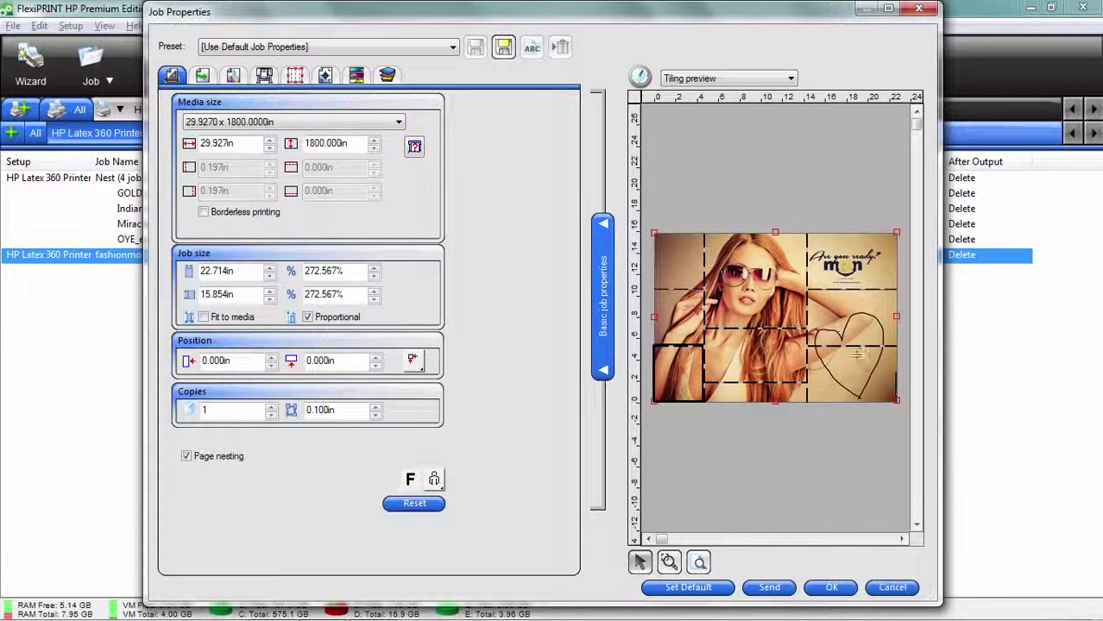